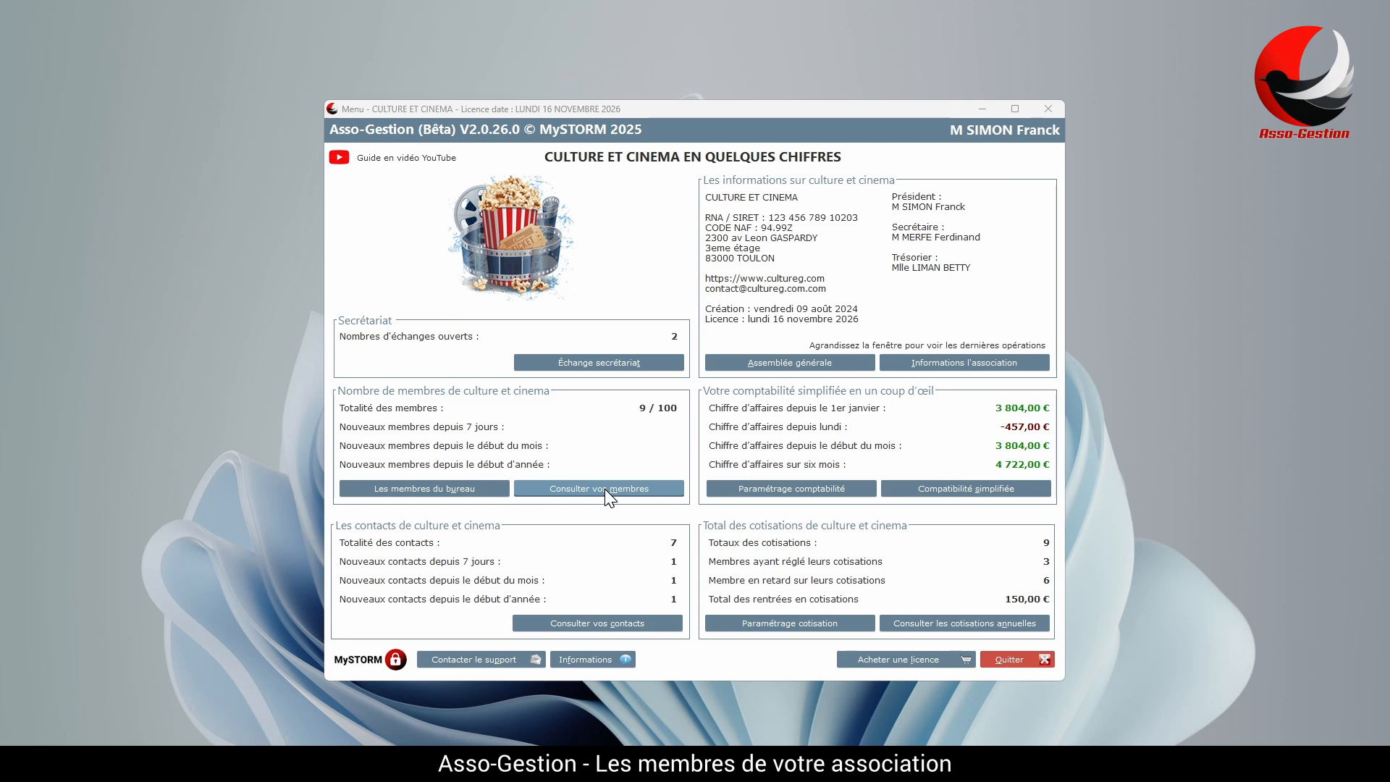
Start a new member record with surname, first name, postal address, postal code, city and mobile number.
left_click(605, 489)
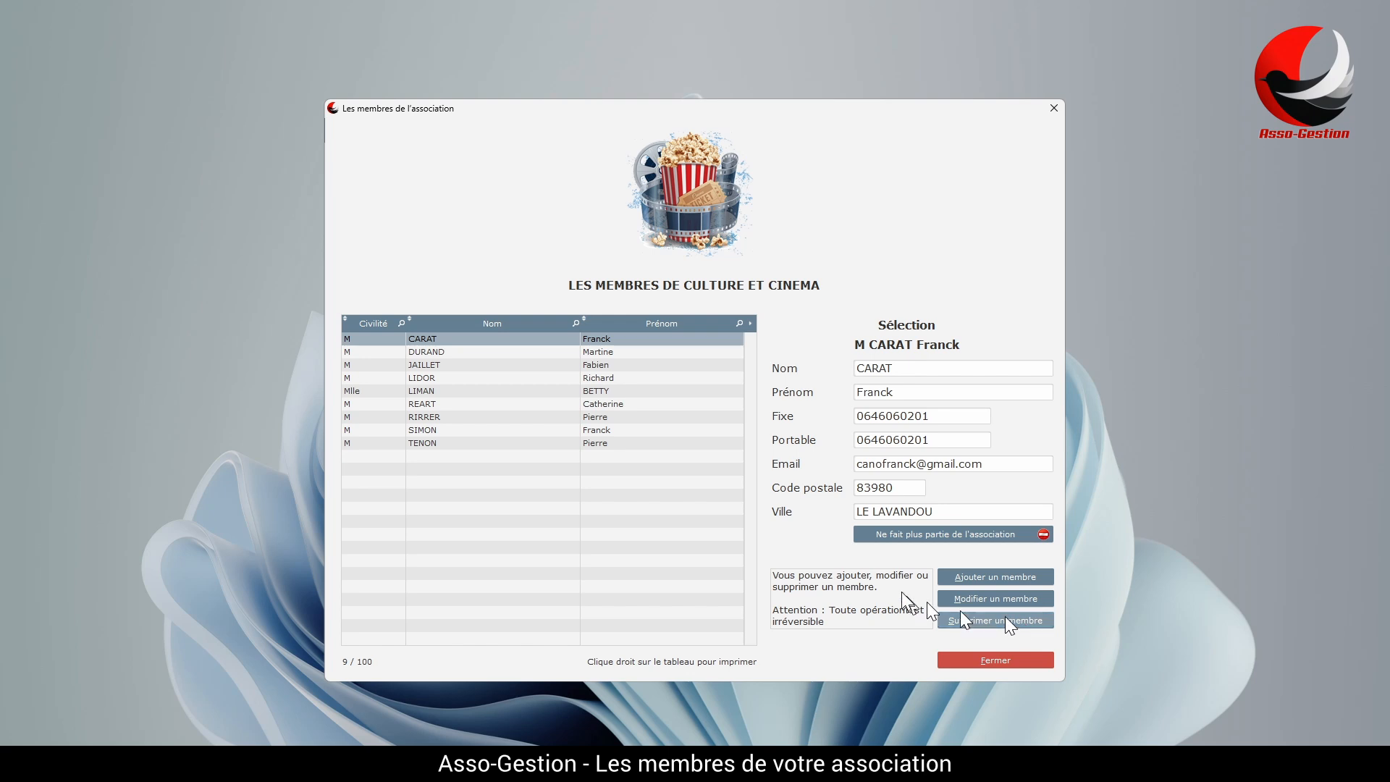
left_click(1011, 580)
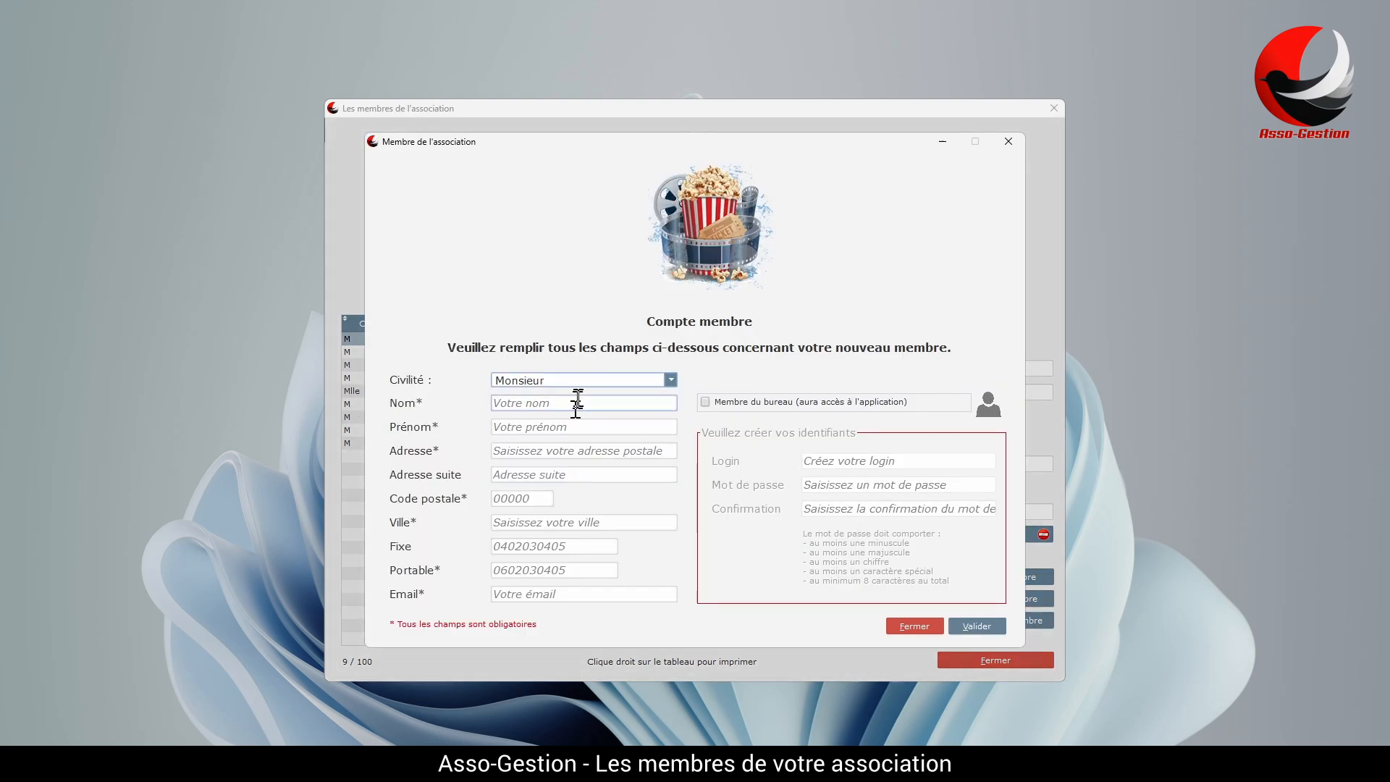
left_click(578, 399)
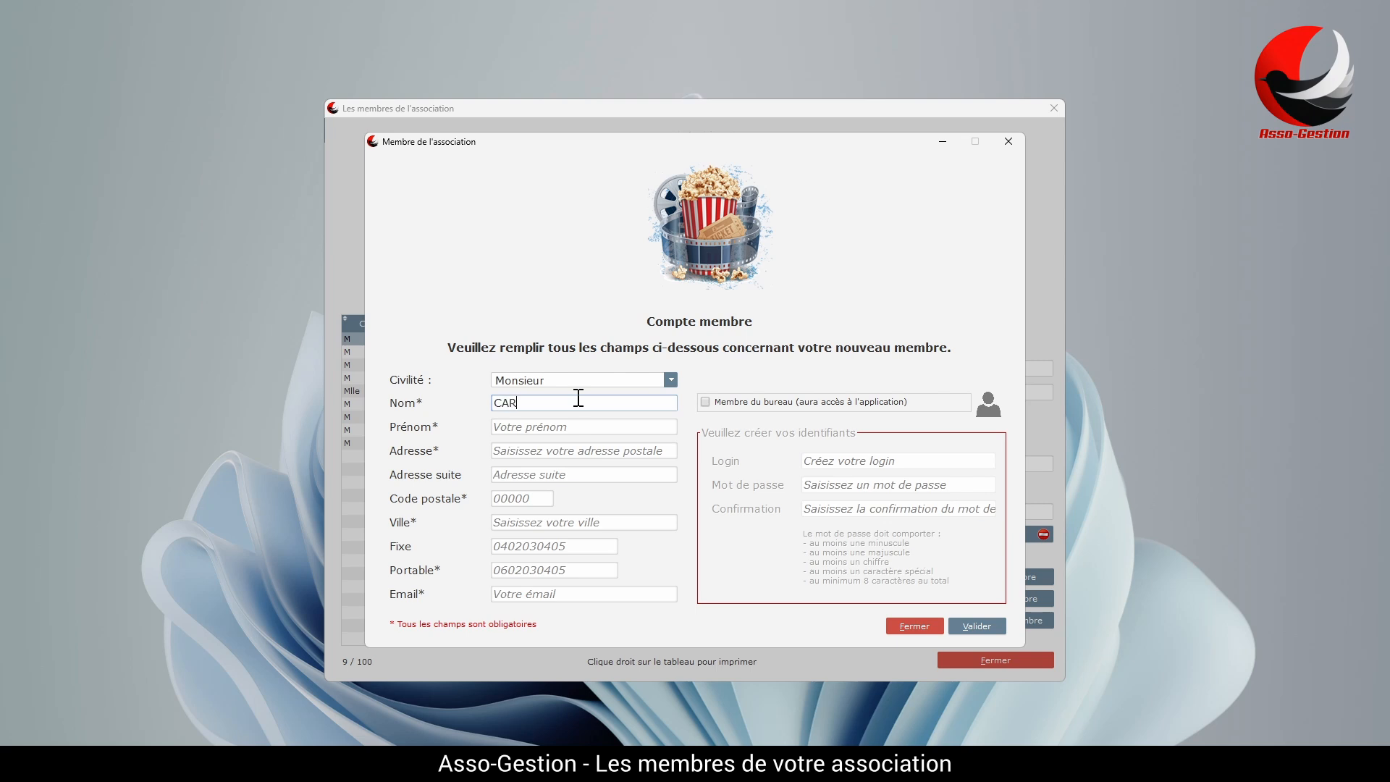
left_click(605, 426)
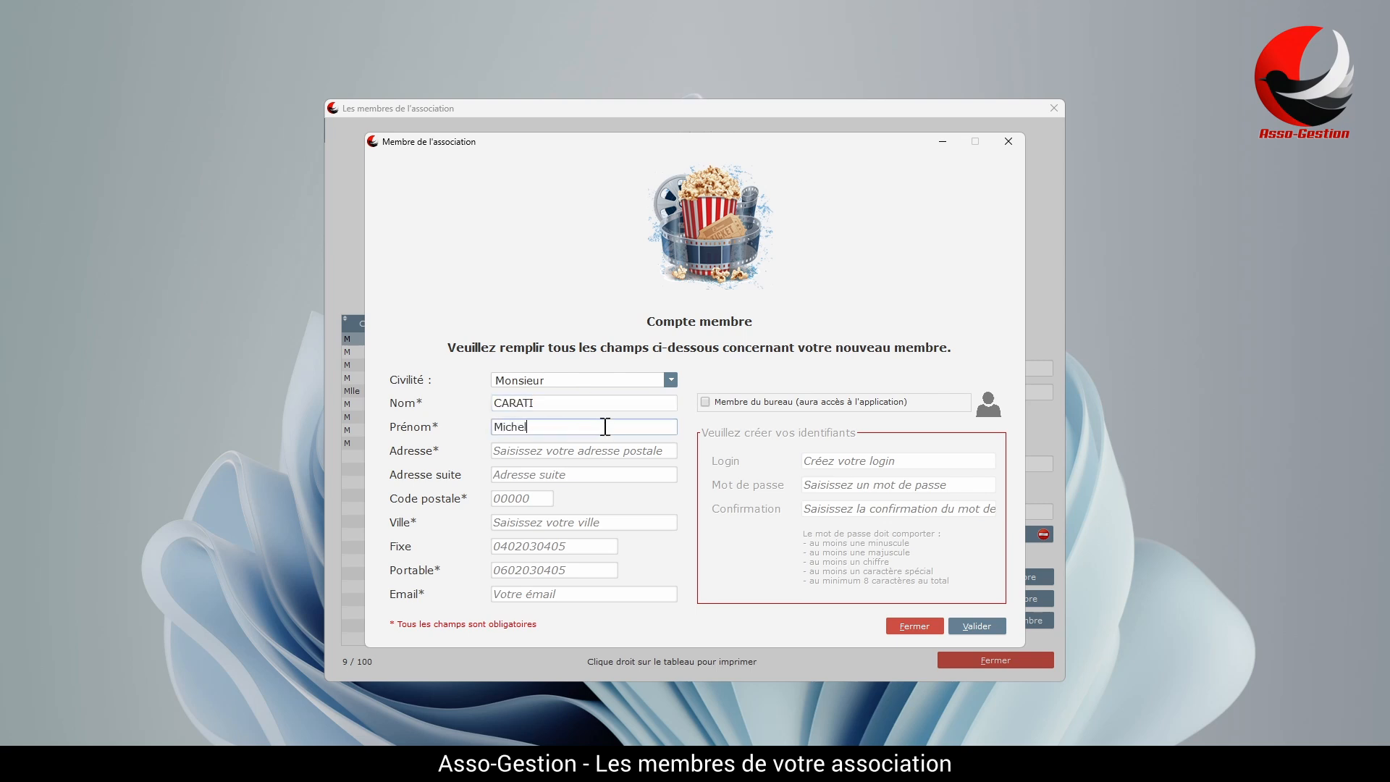
left_click(573, 450)
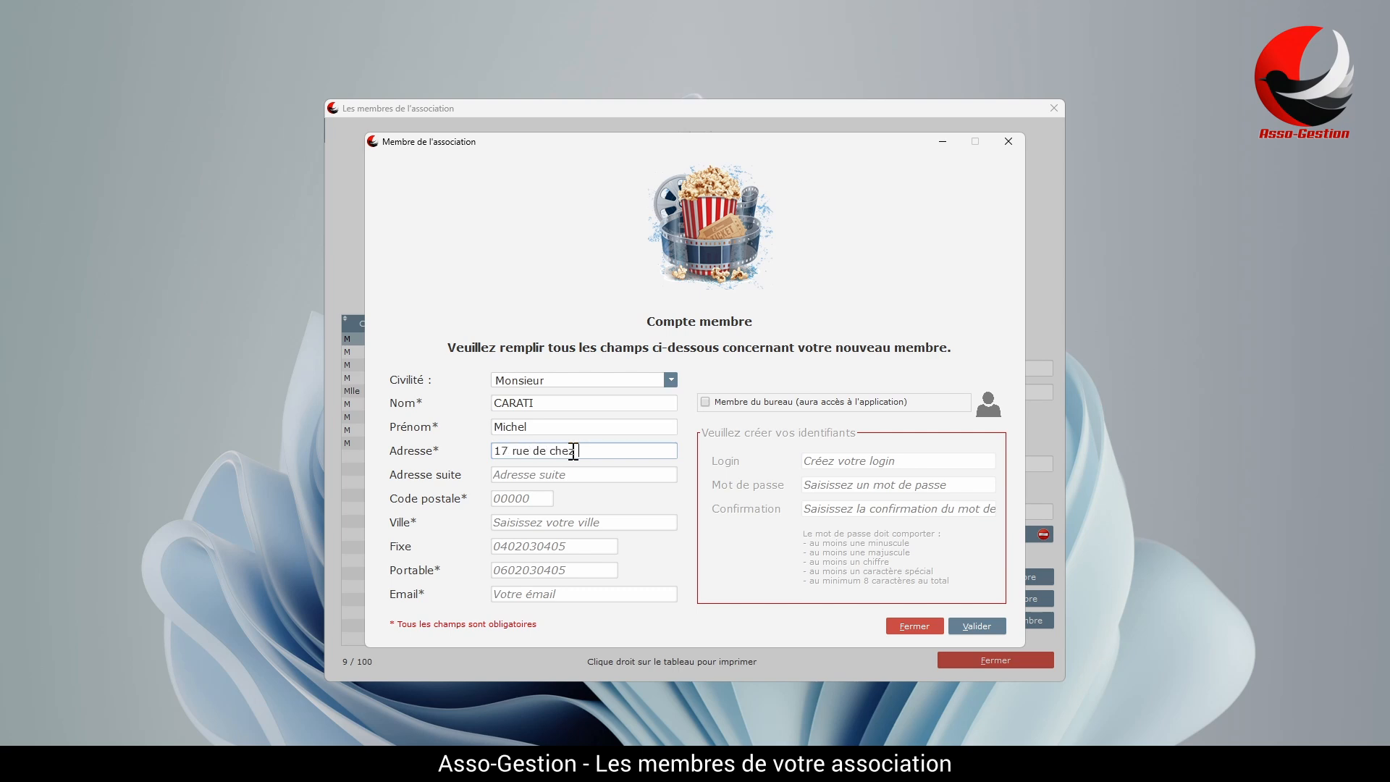
left_click(539, 498)
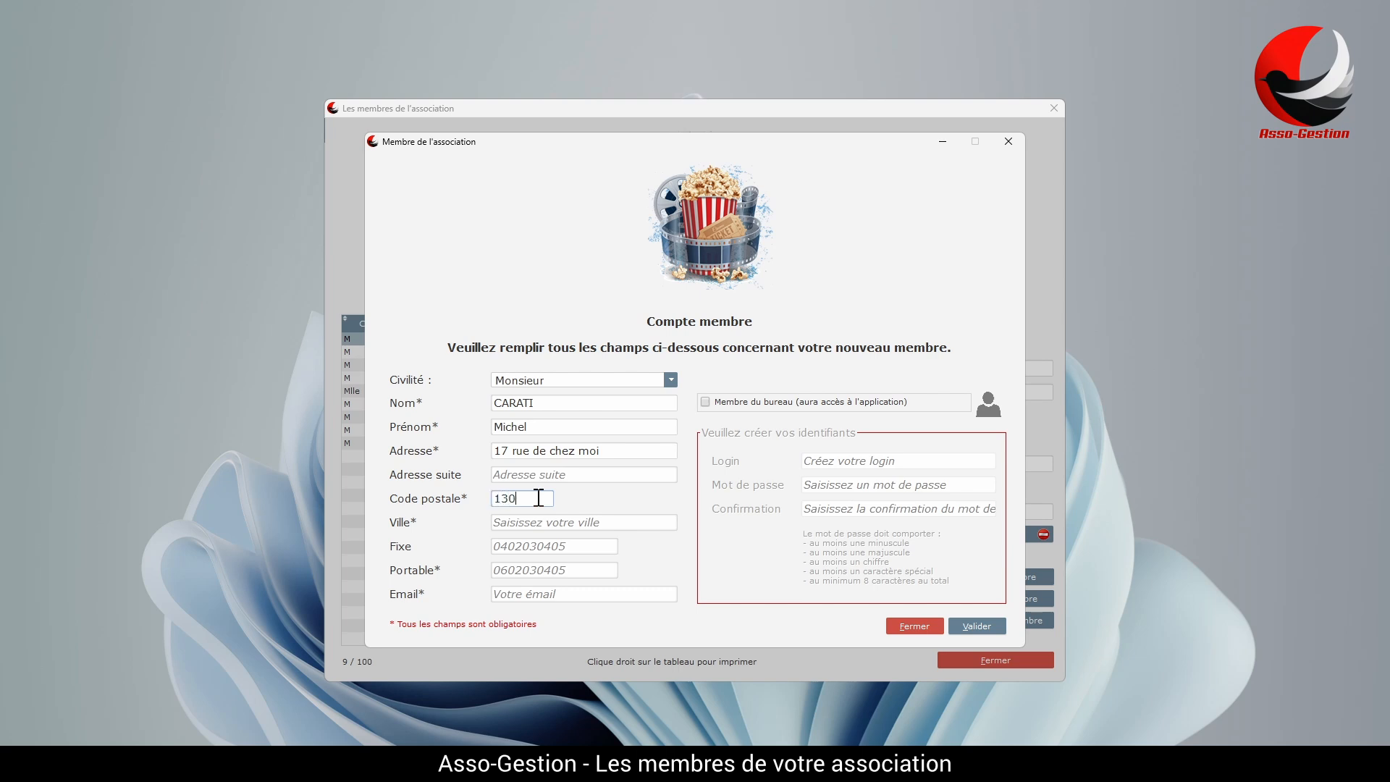
left_click(552, 524)
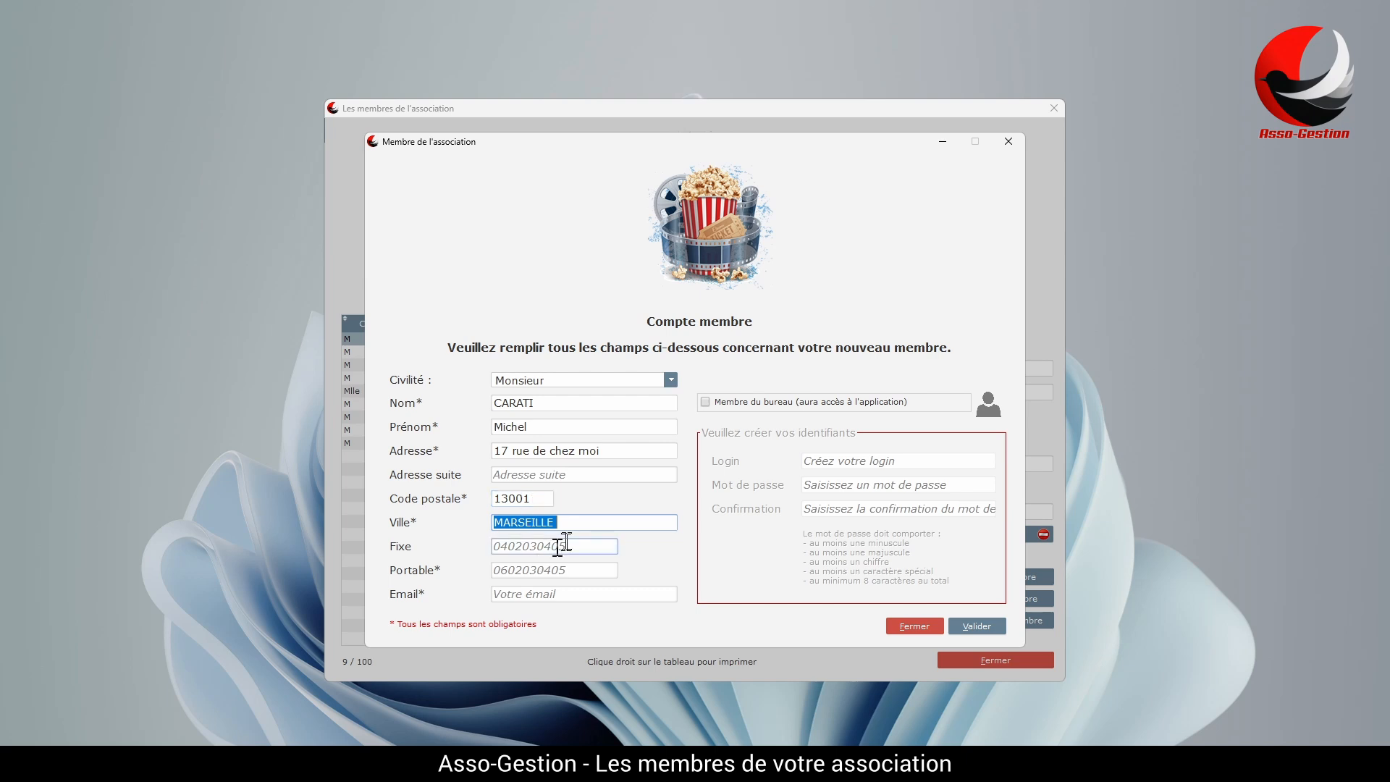
left_click(558, 571)
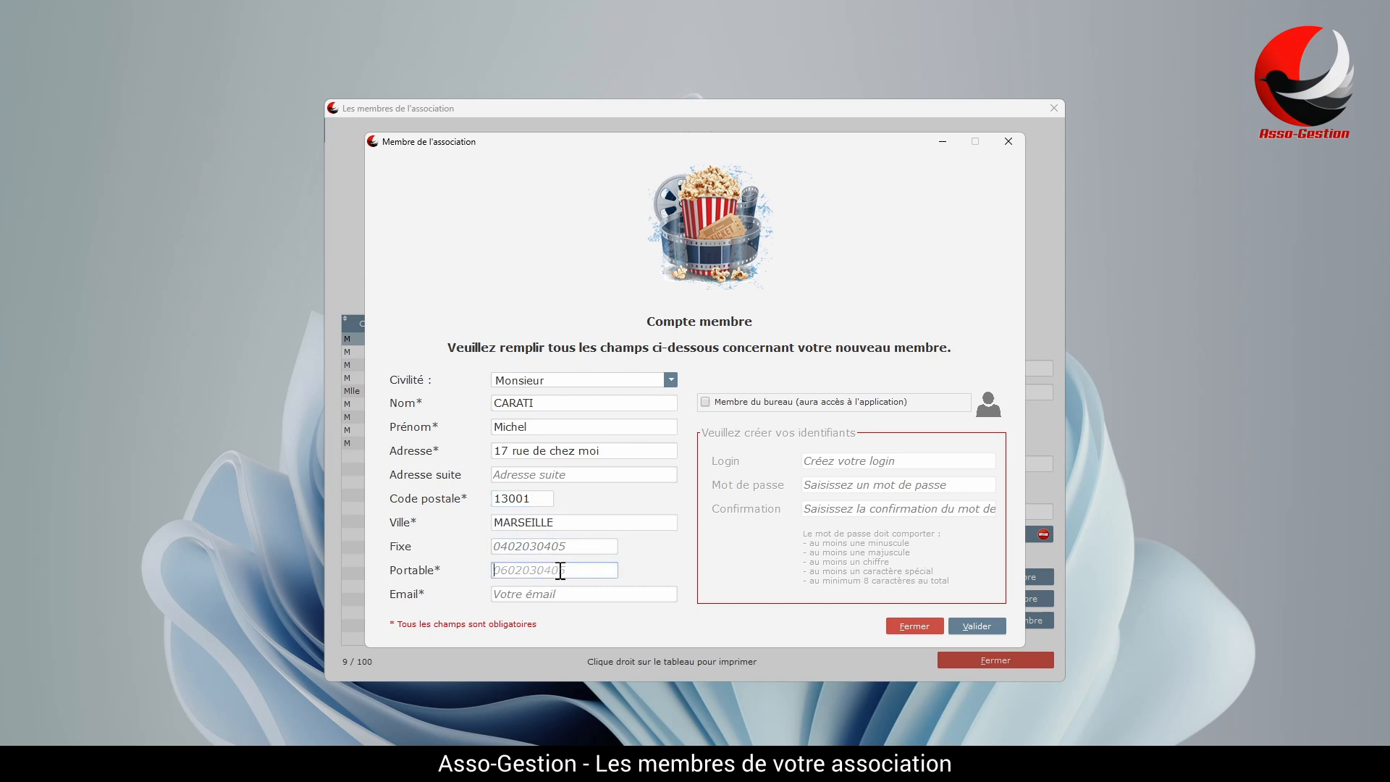
Add the member's e-mail, leave Membre du bureau unchecked, and save the new account.
left_click(621, 594)
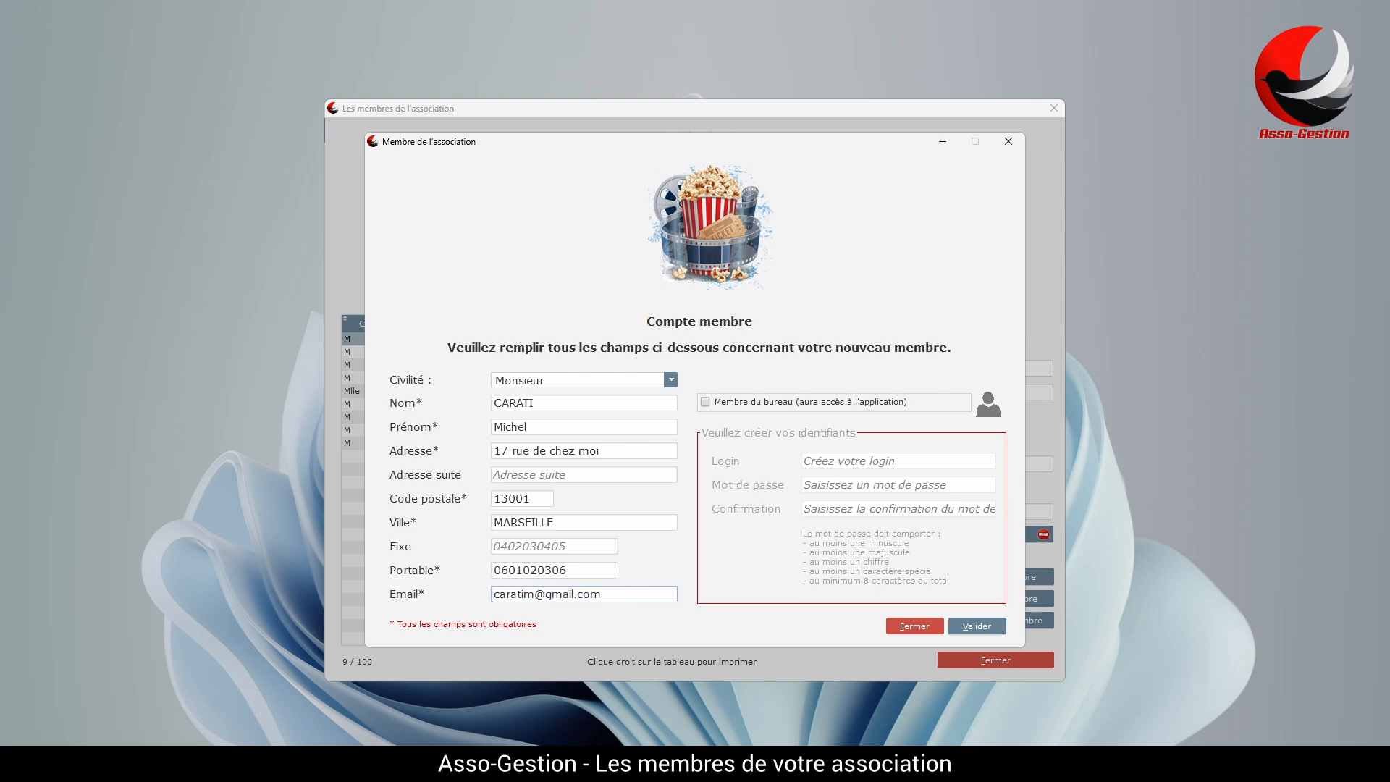
left_click(706, 403)
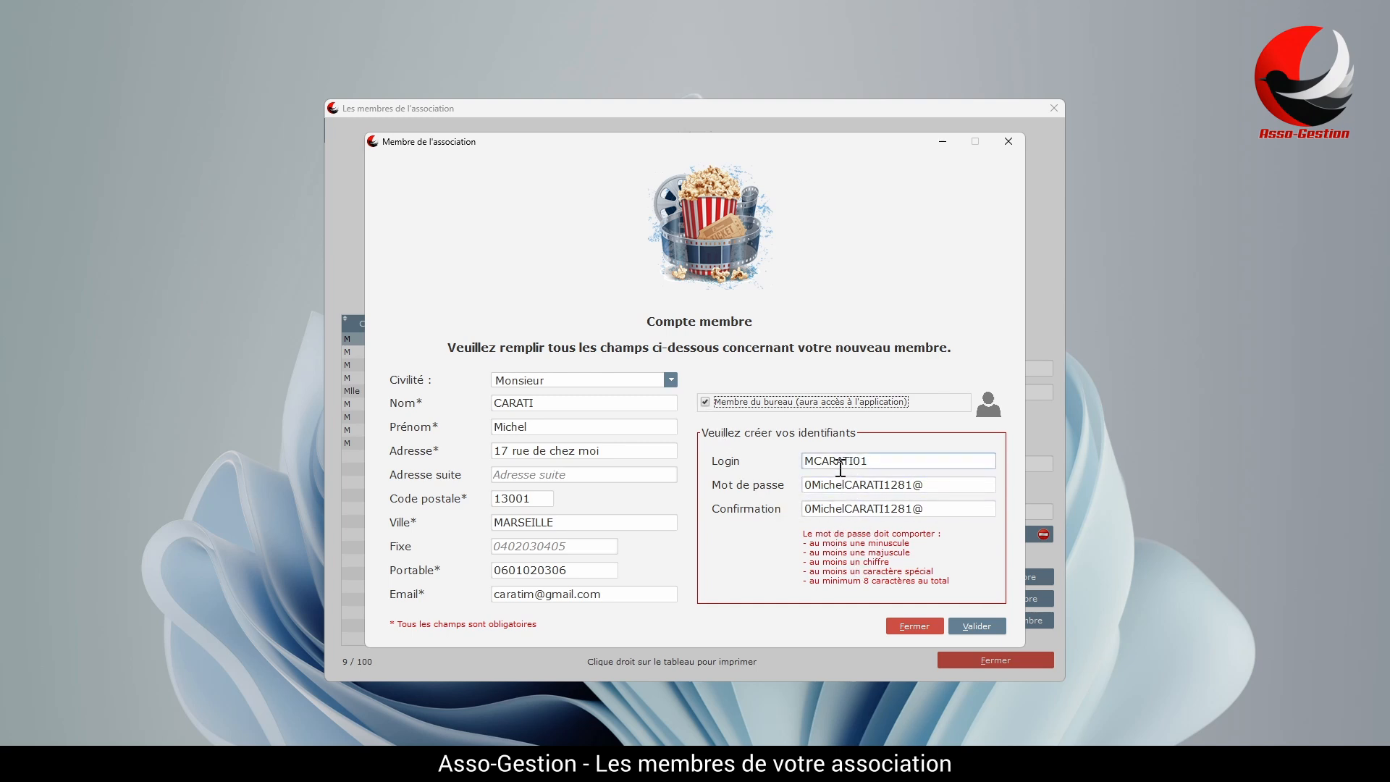
left_click(705, 402)
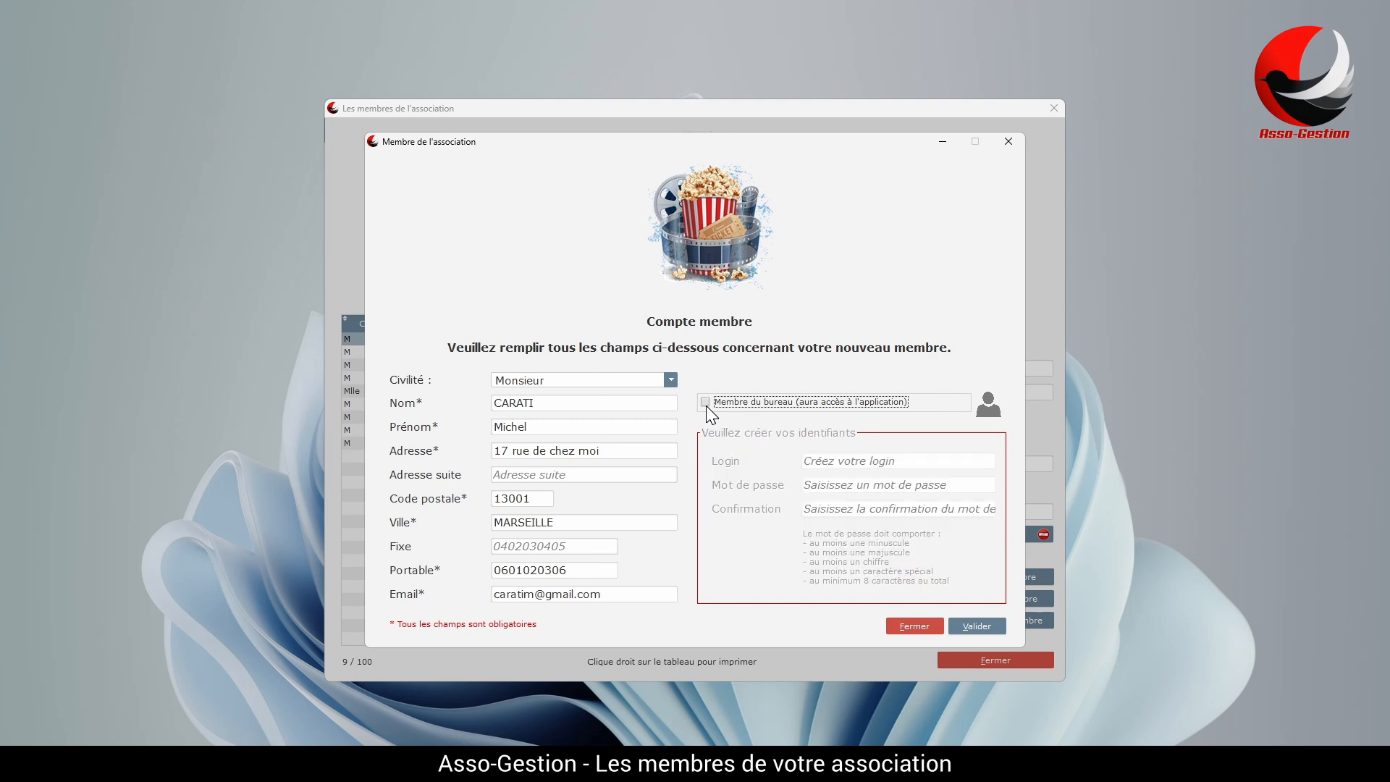
left_click(988, 627)
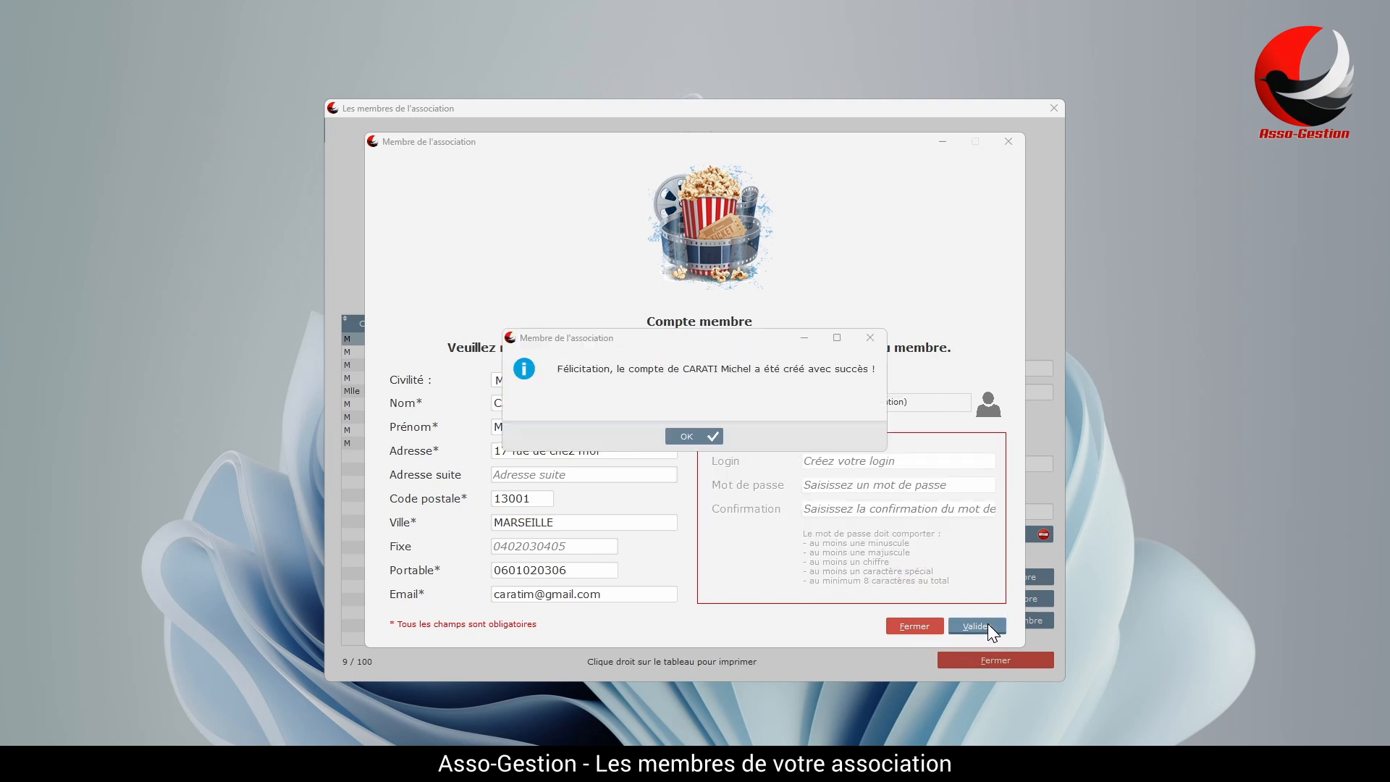
left_click(708, 439)
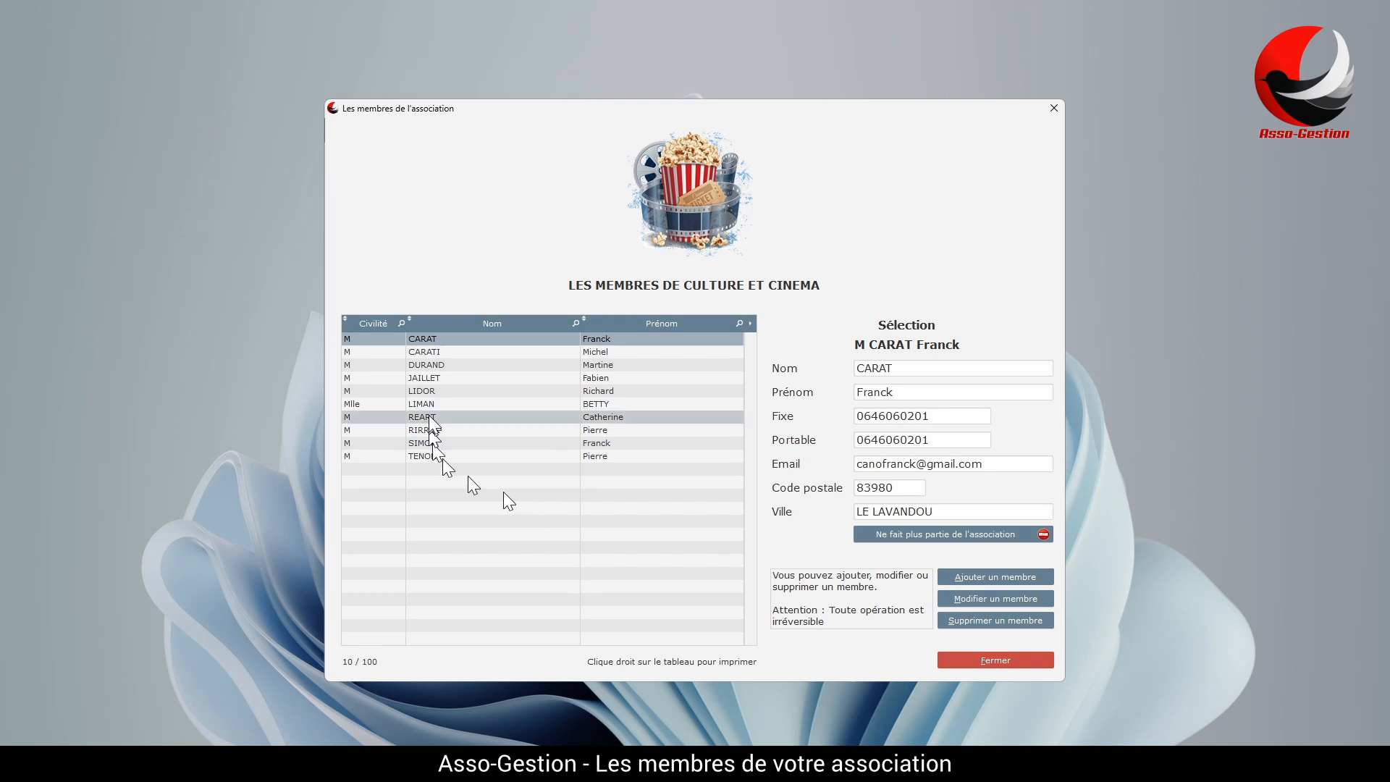
Check the new member's record in the edit form, close it unchanged, and reselect the row.
left_click(471, 352)
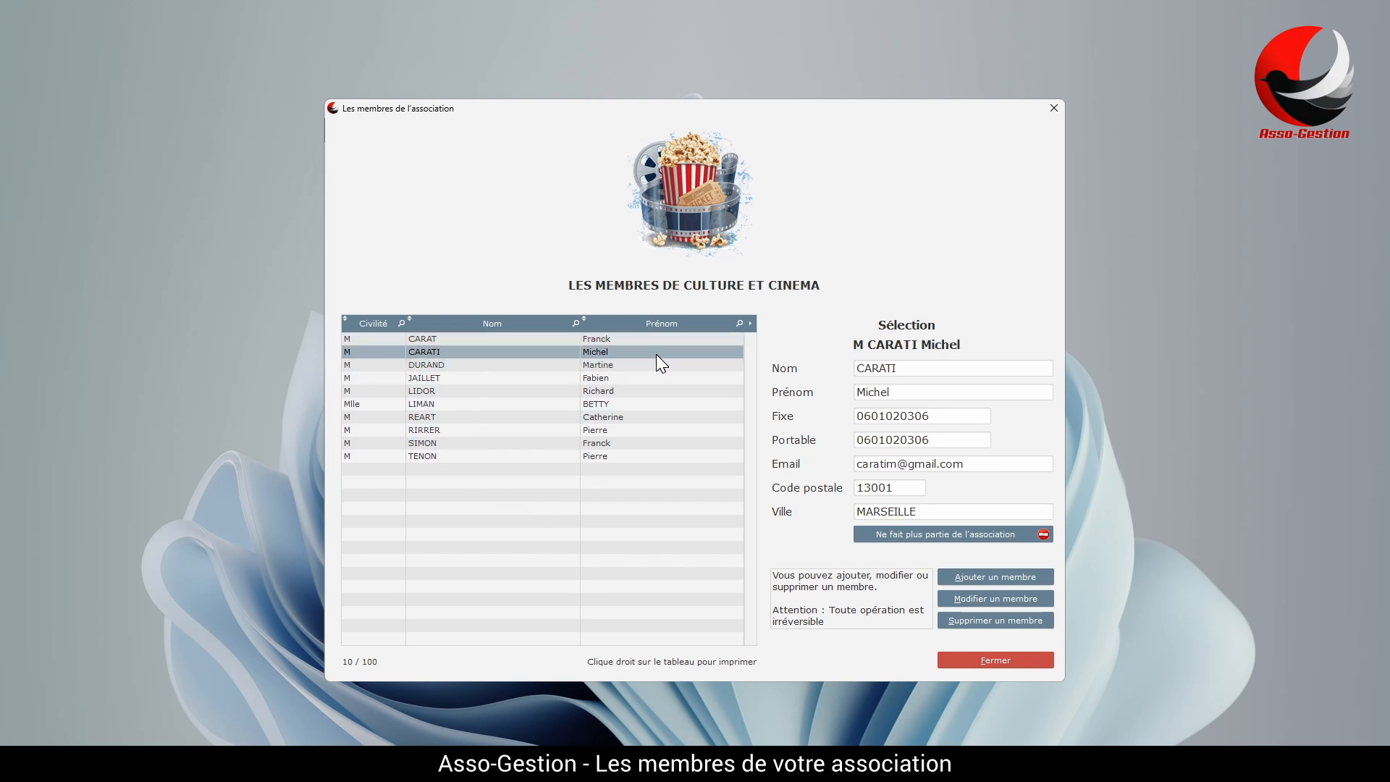
left_click(973, 598)
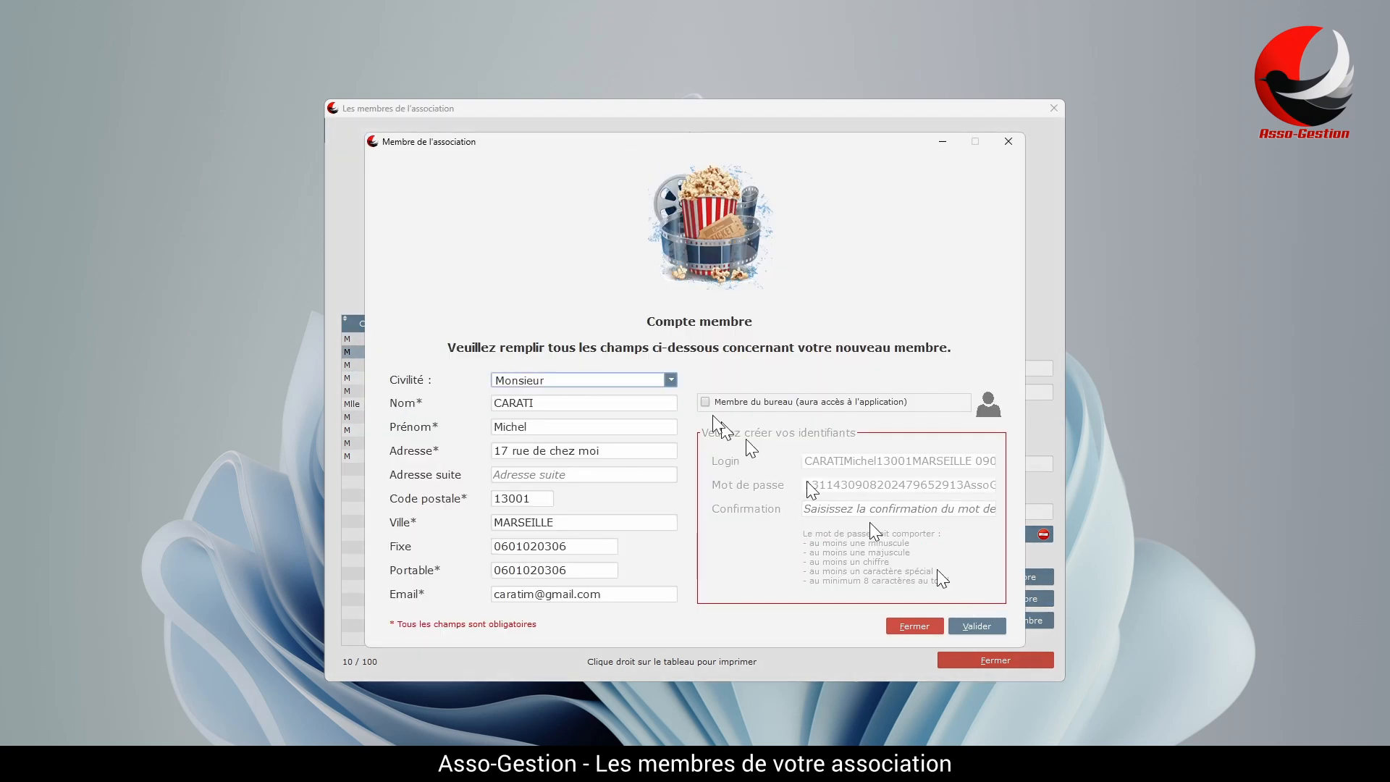
left_click(925, 628)
left_click(627, 353)
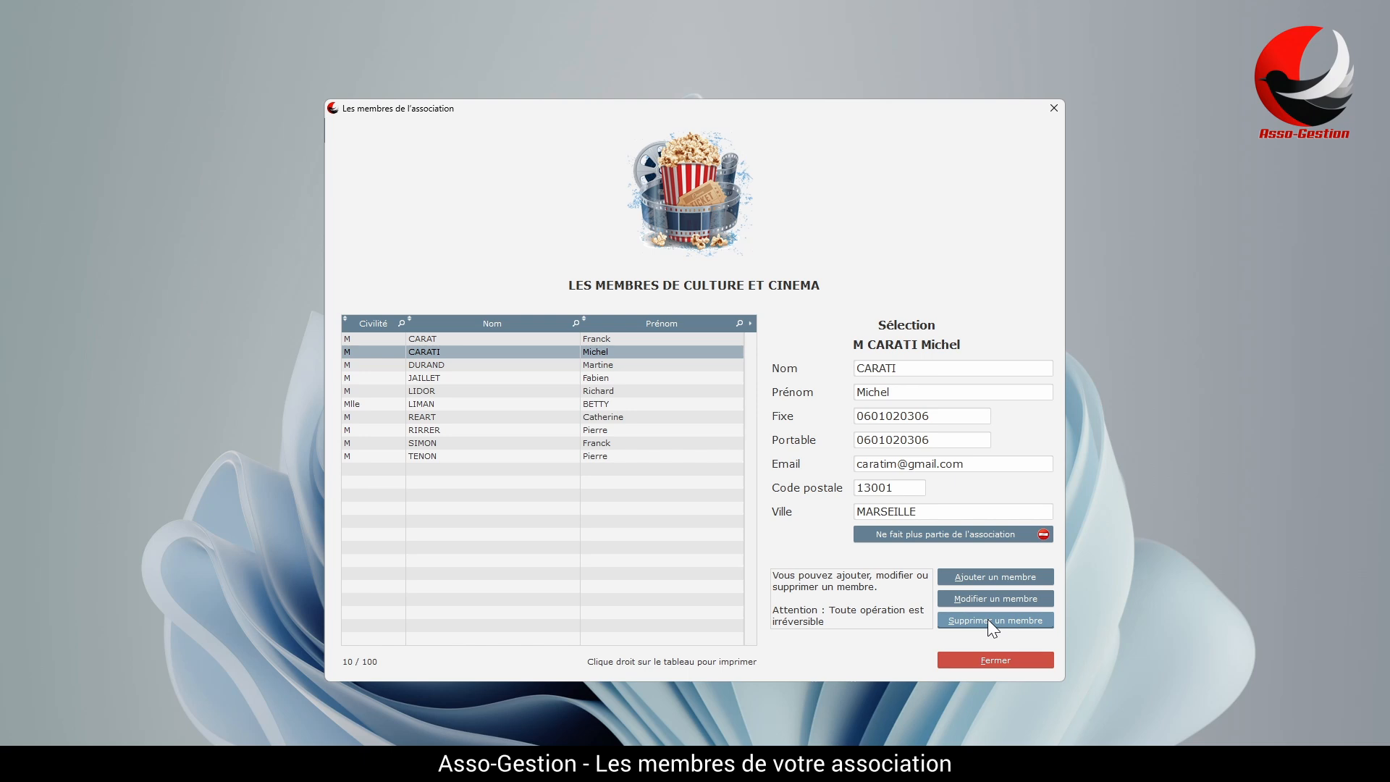
Unsubscribe the new member with Désinscrire, then close the member list for the dashboard.
left_click(927, 538)
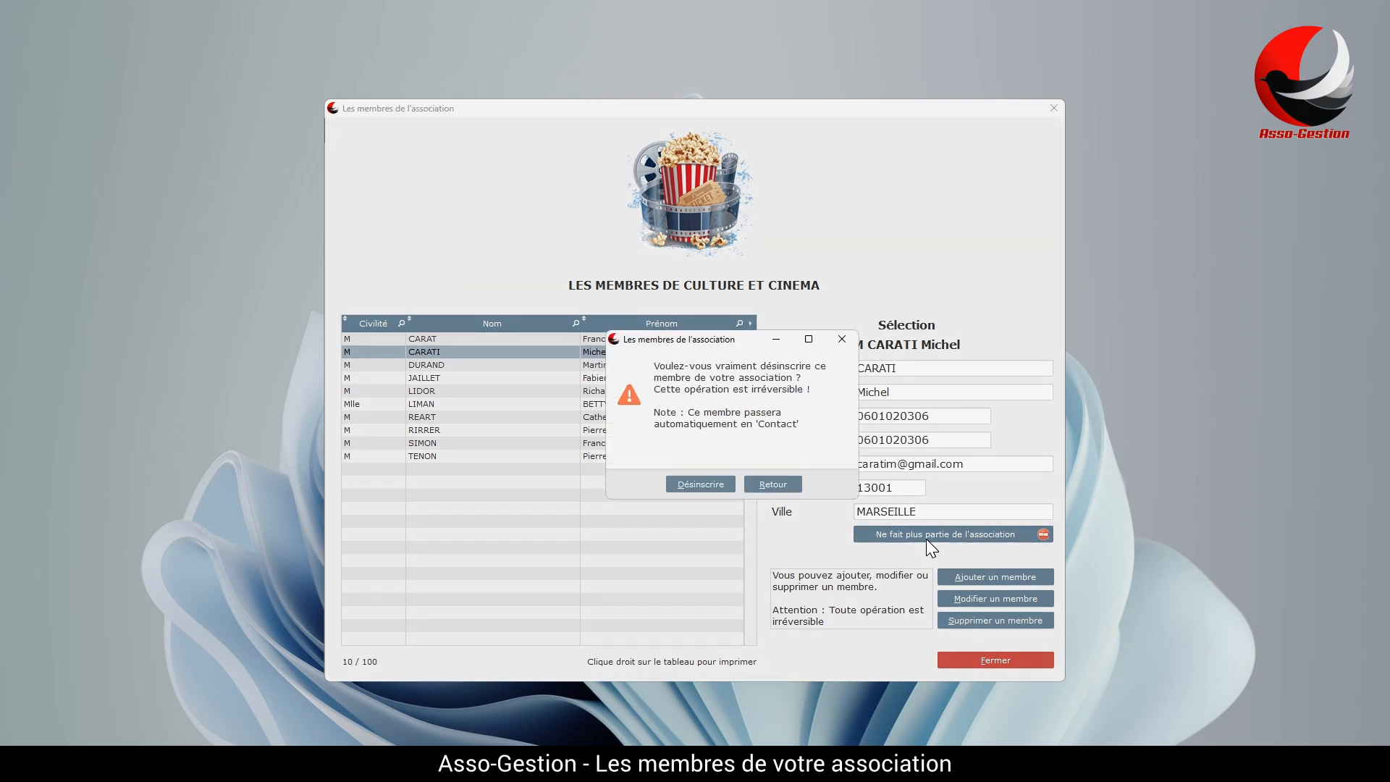
left_click(701, 484)
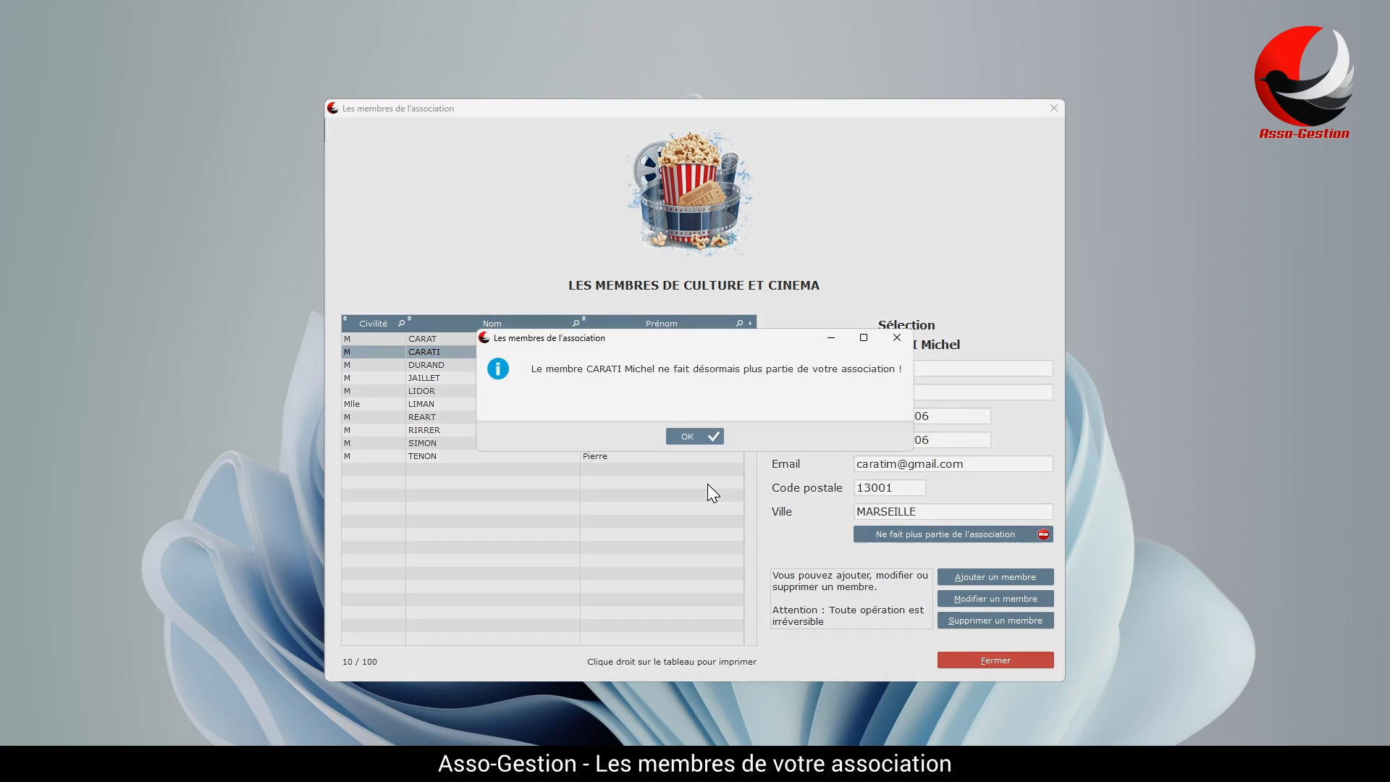
left_click(695, 434)
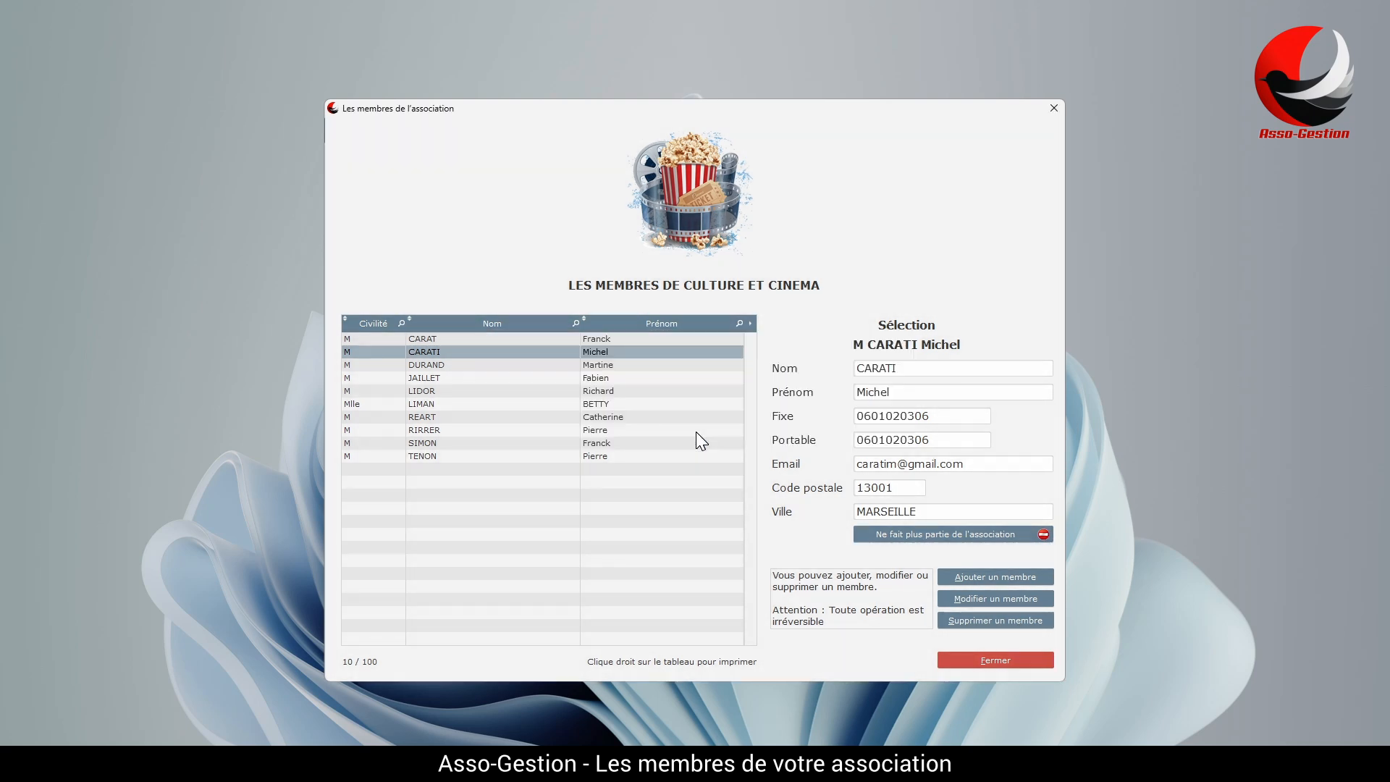
left_click(993, 662)
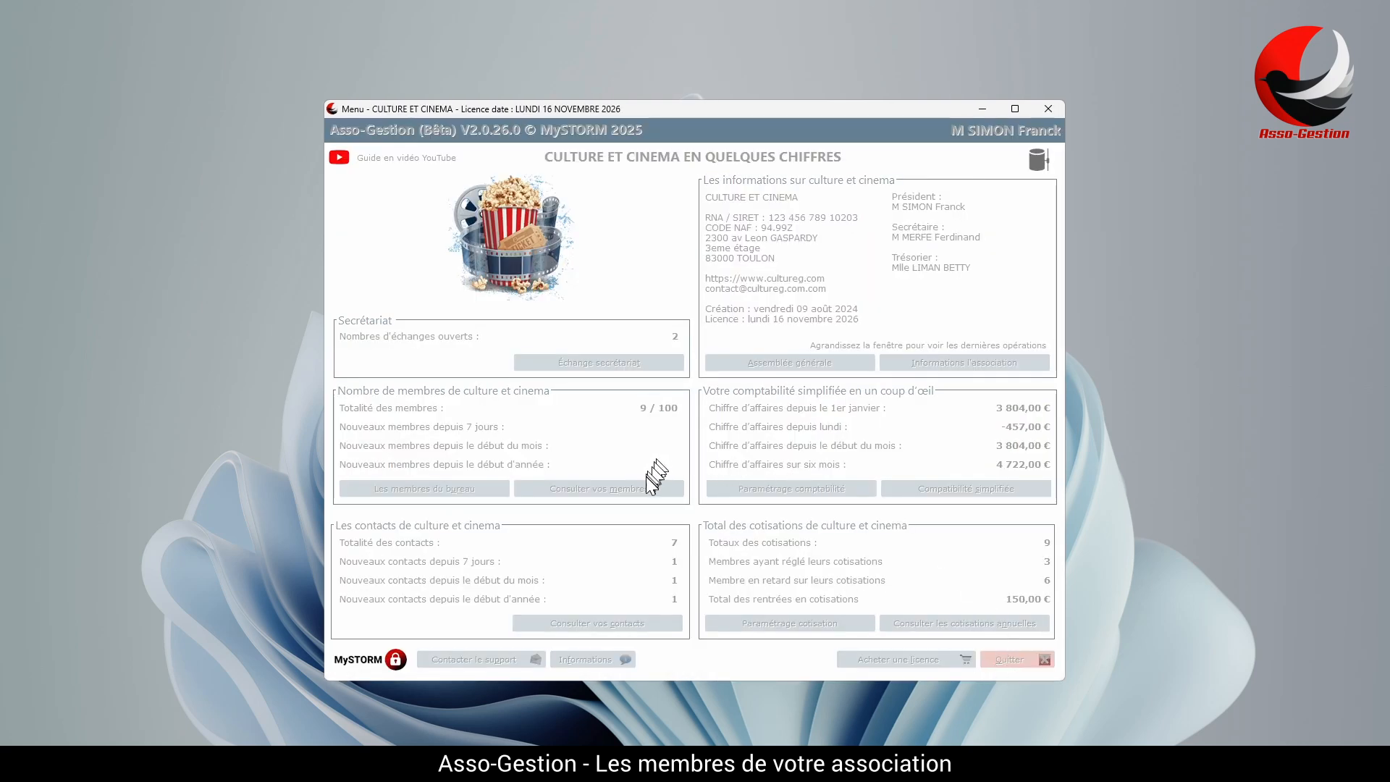
Review the former member's description in the association contacts list, then close it.
left_click(624, 623)
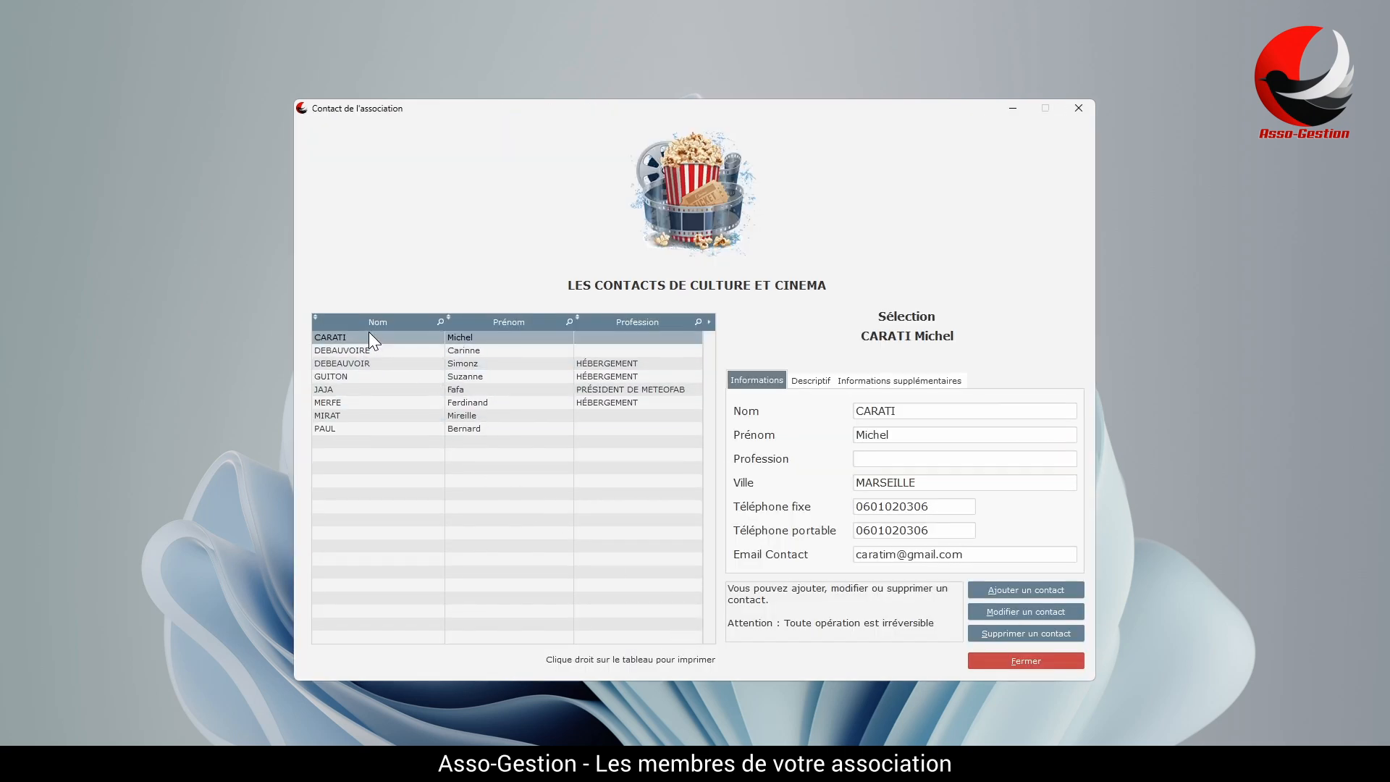
left_click(810, 381)
left_click_drag(755, 417, 966, 428)
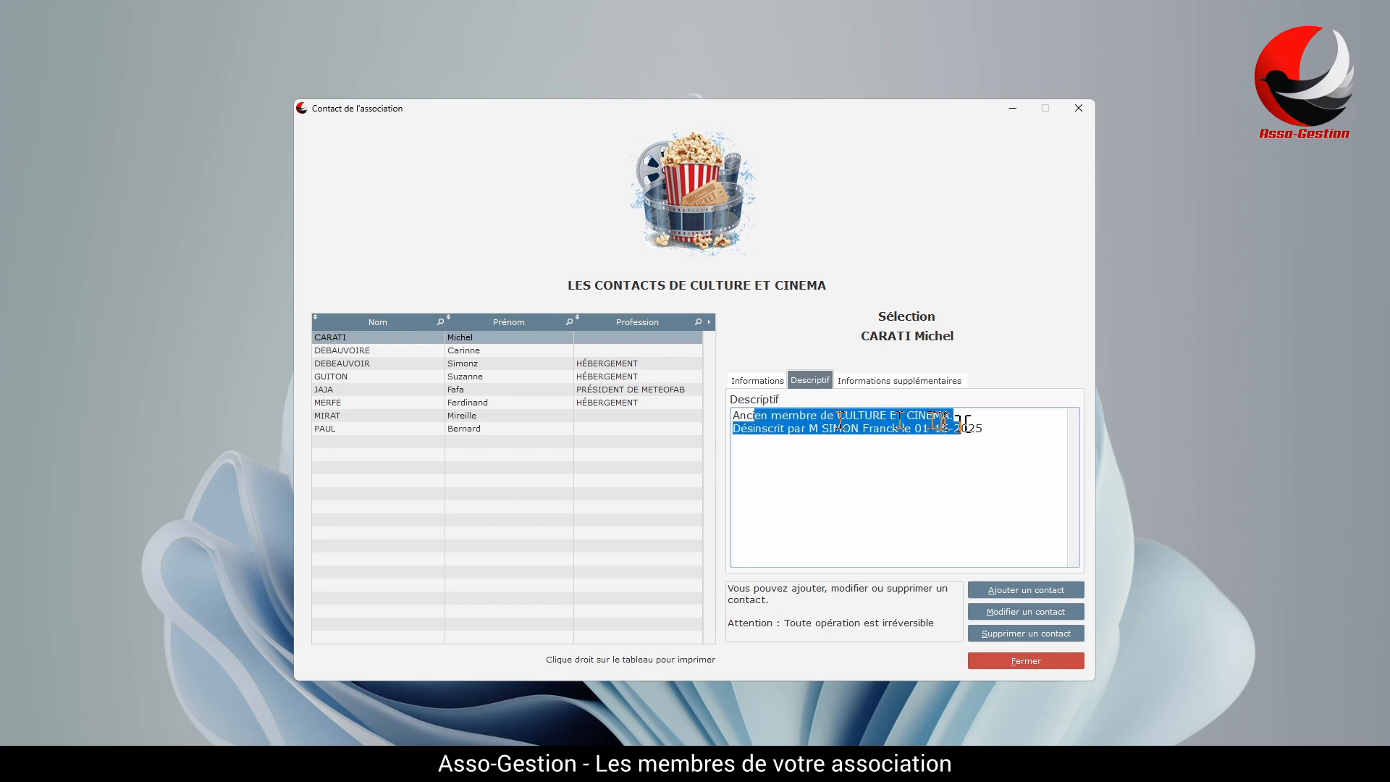
left_click(967, 432)
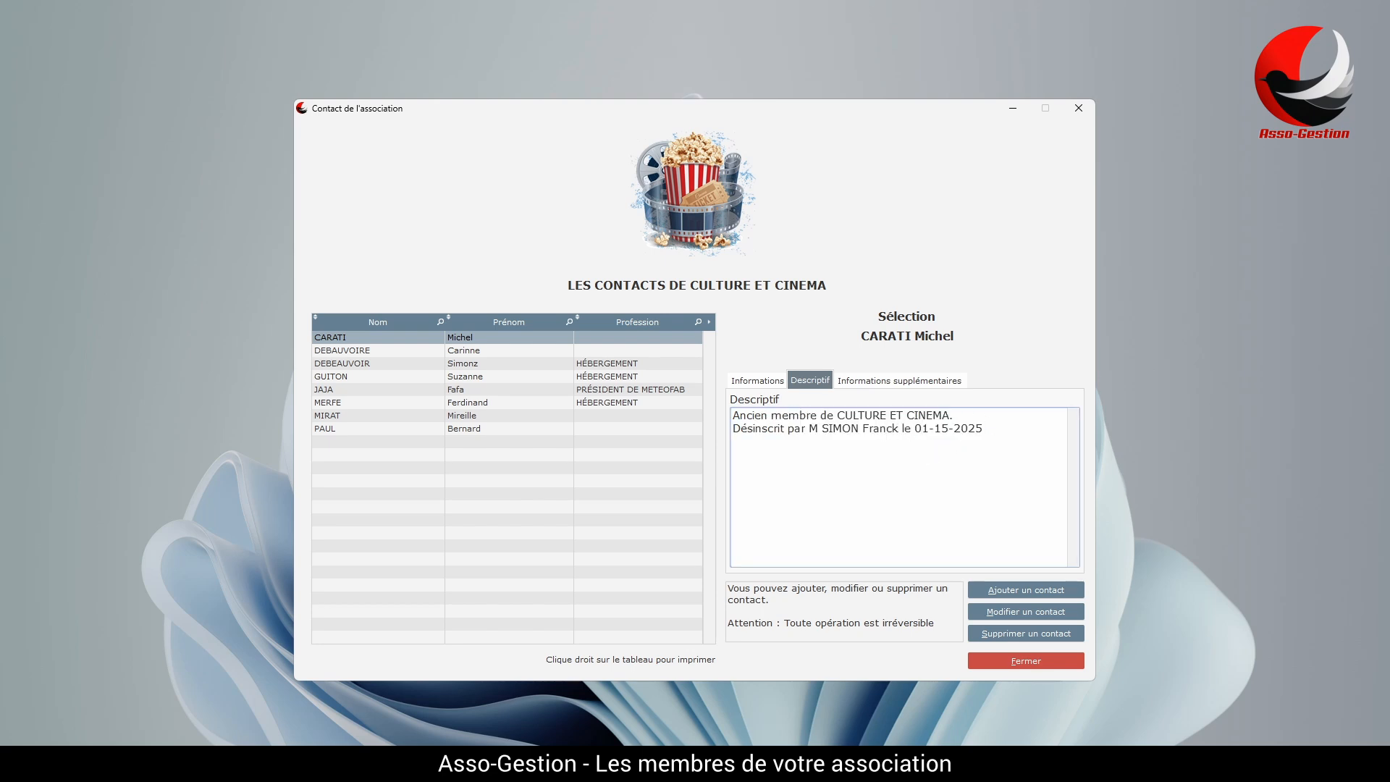
left_click(916, 429)
left_click(1010, 660)
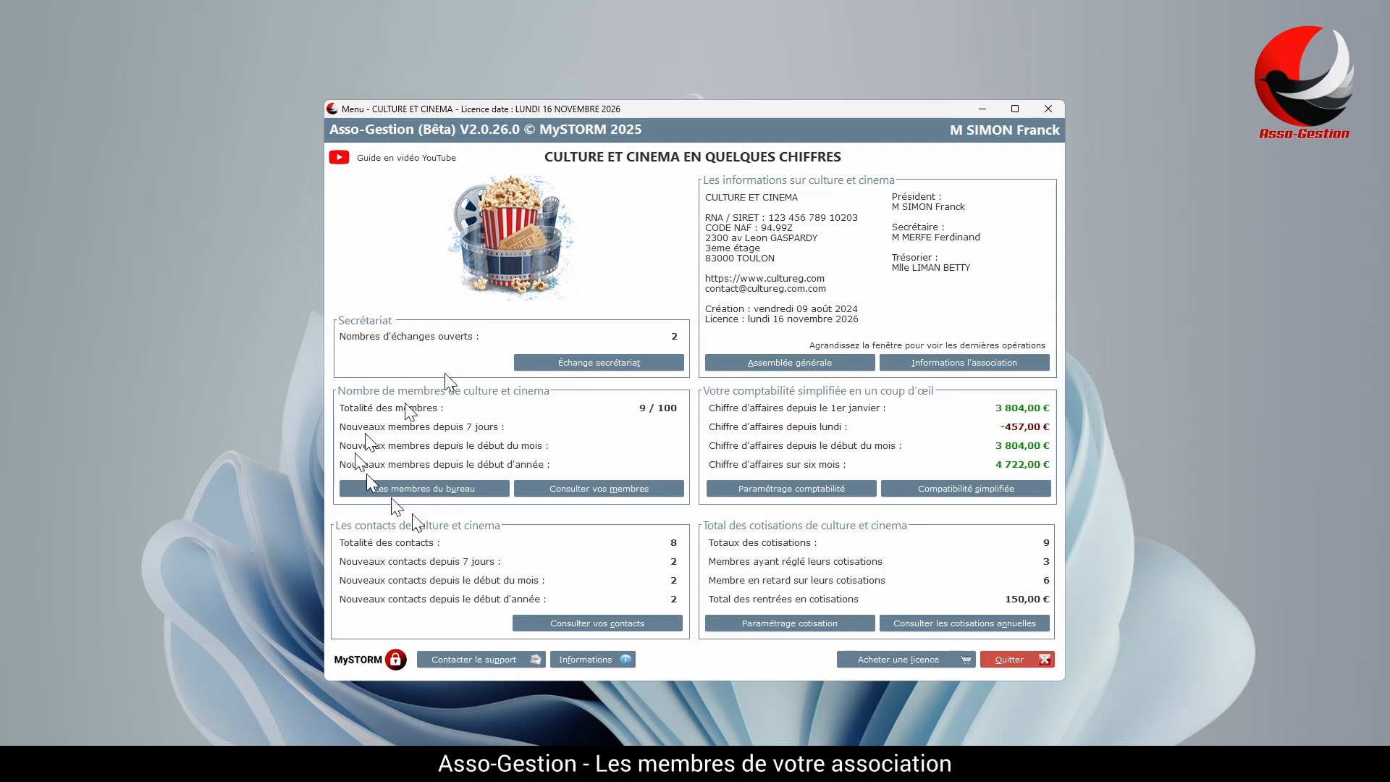
left_click(445, 487)
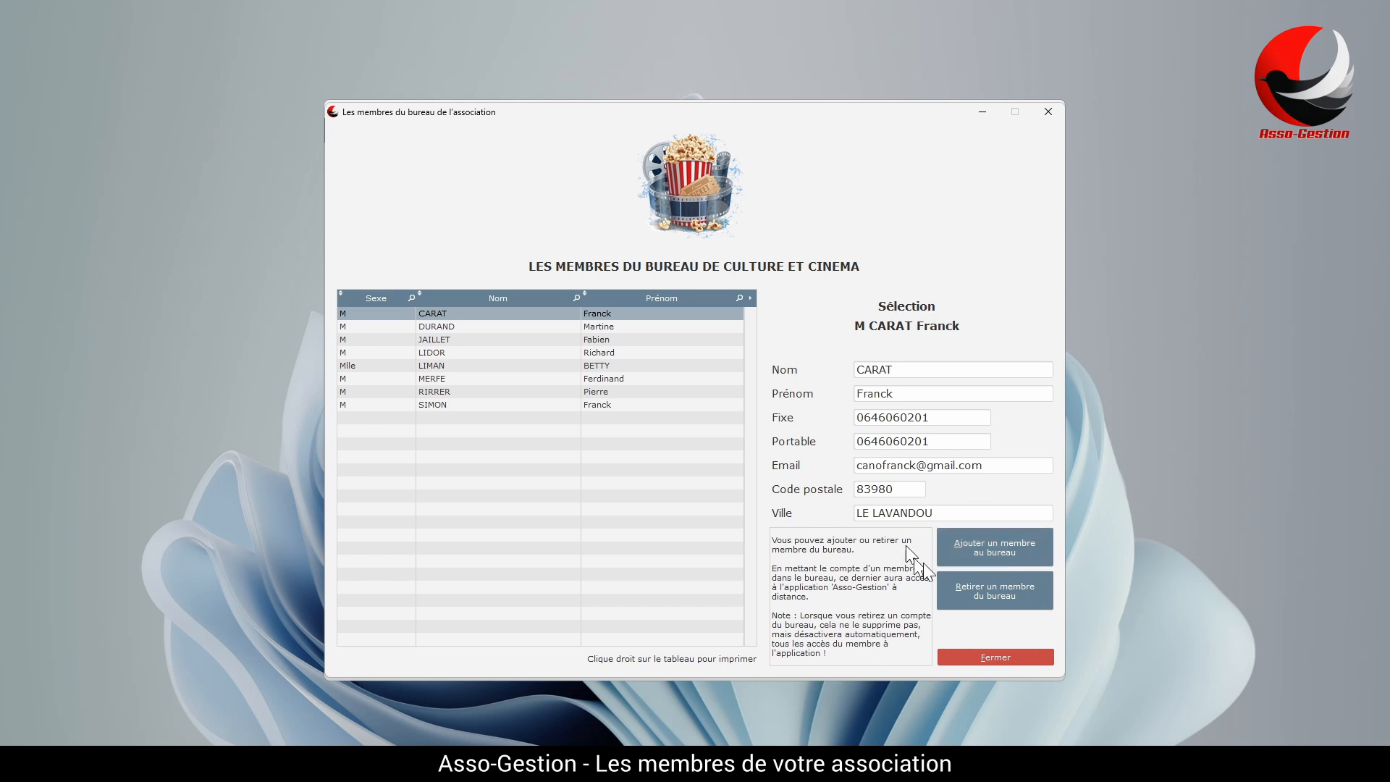
left_click(1004, 542)
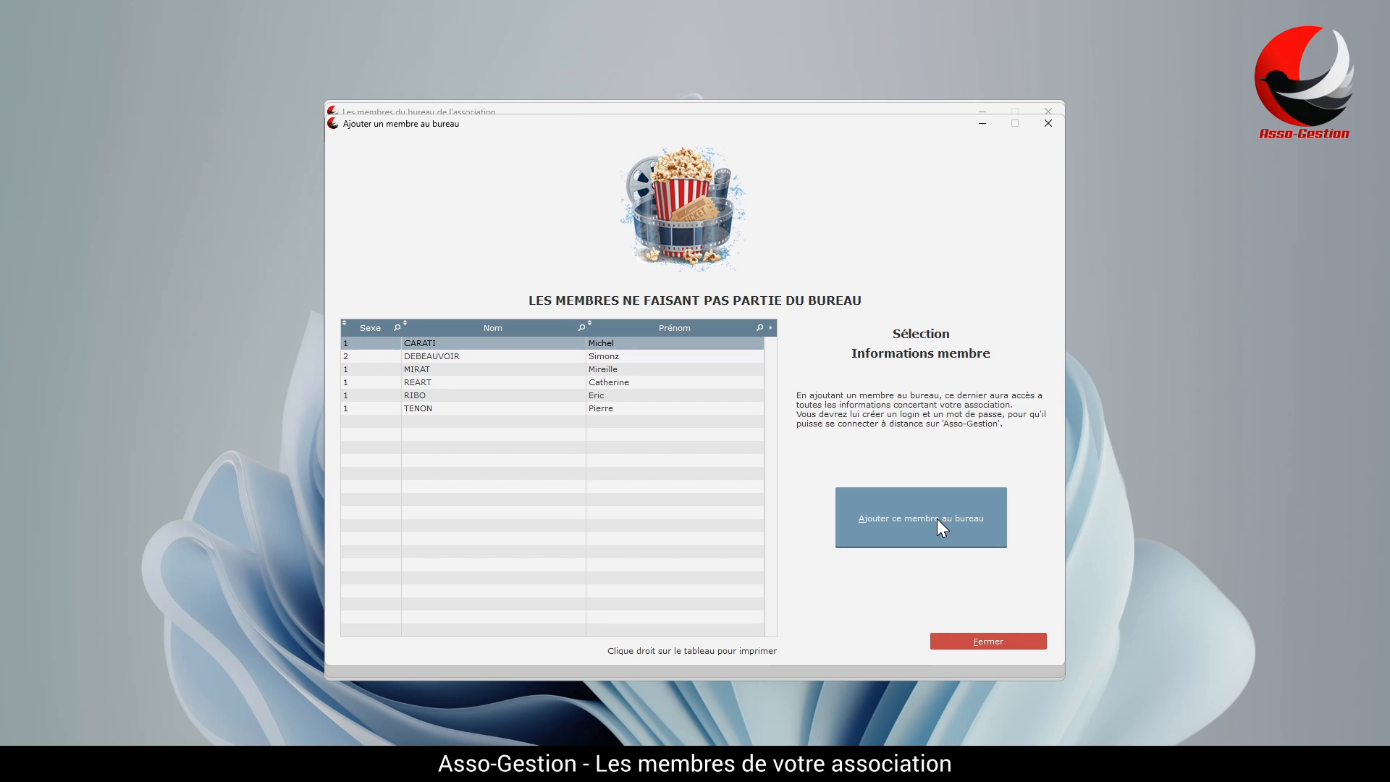
left_click(983, 644)
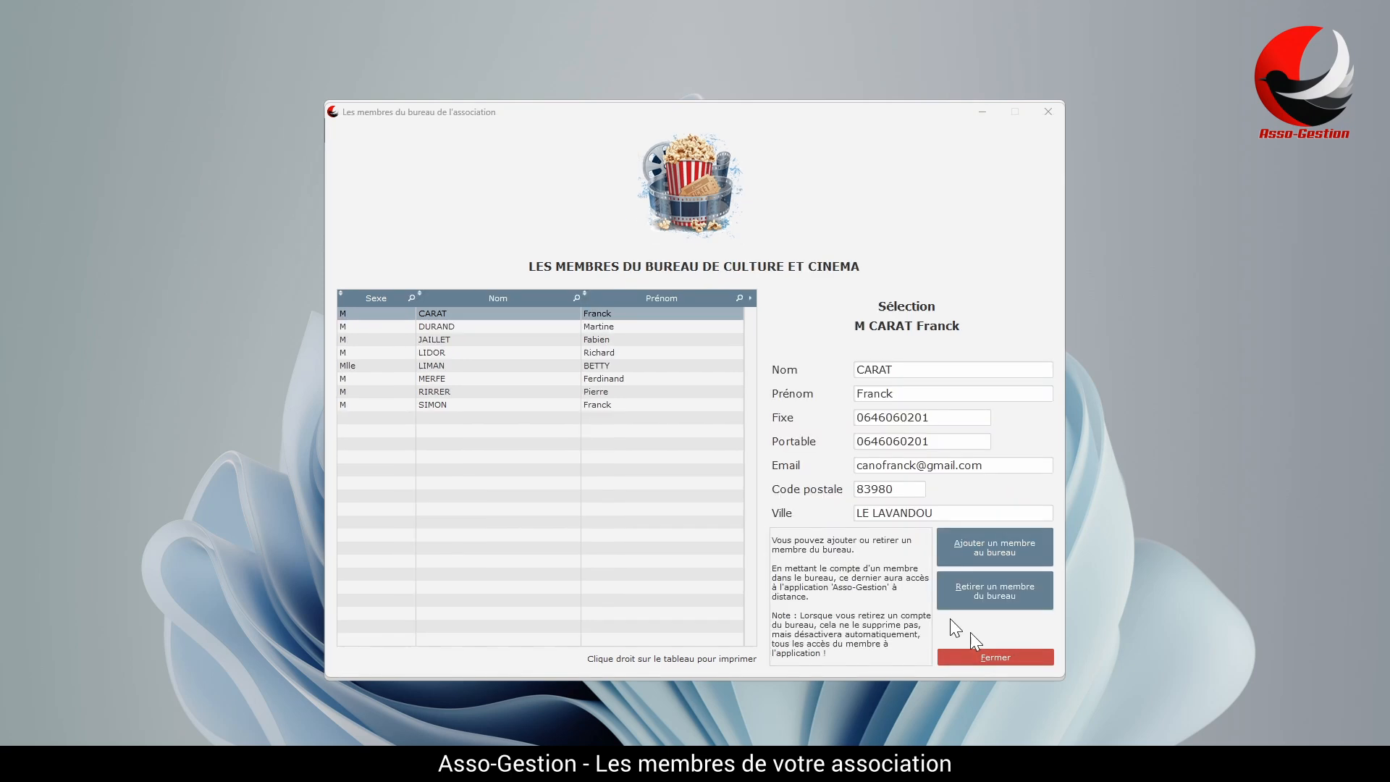
left_click(1001, 655)
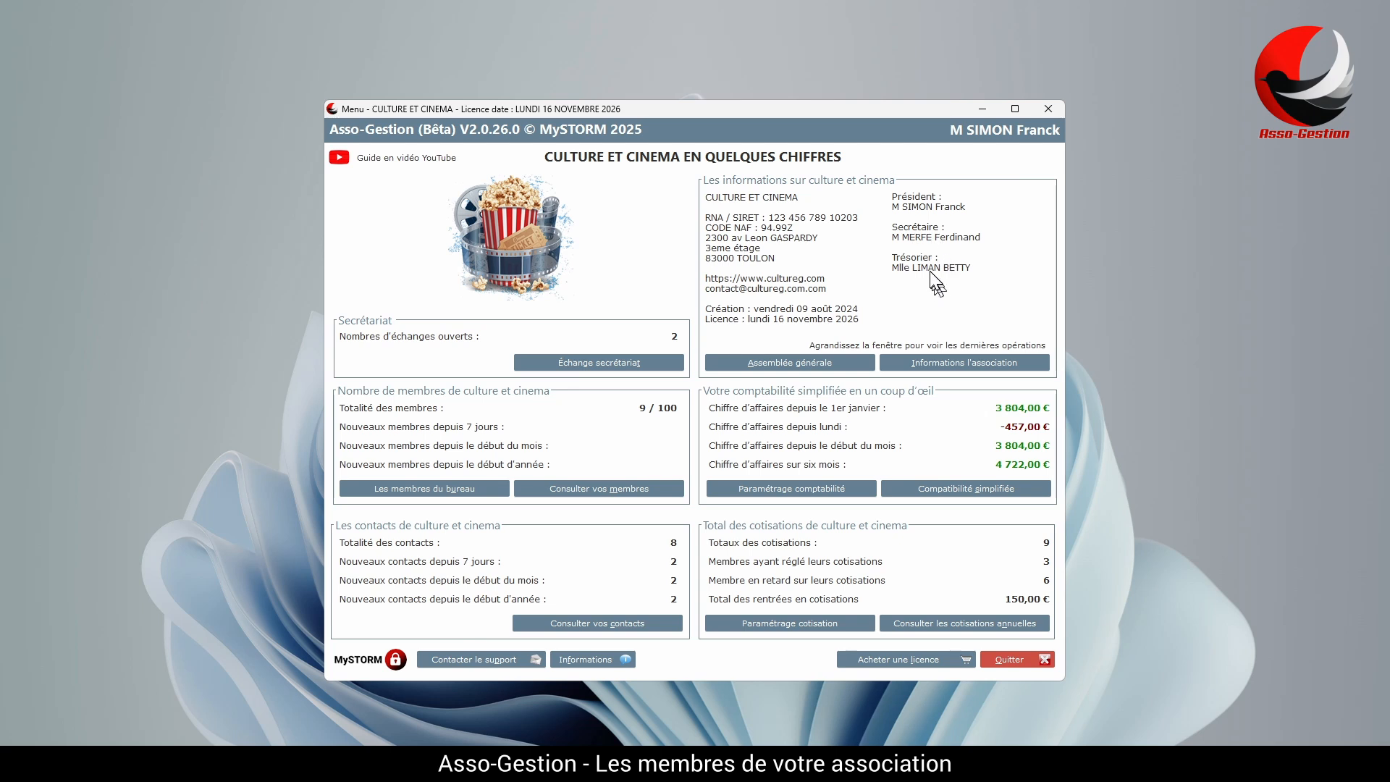
left_click(605, 490)
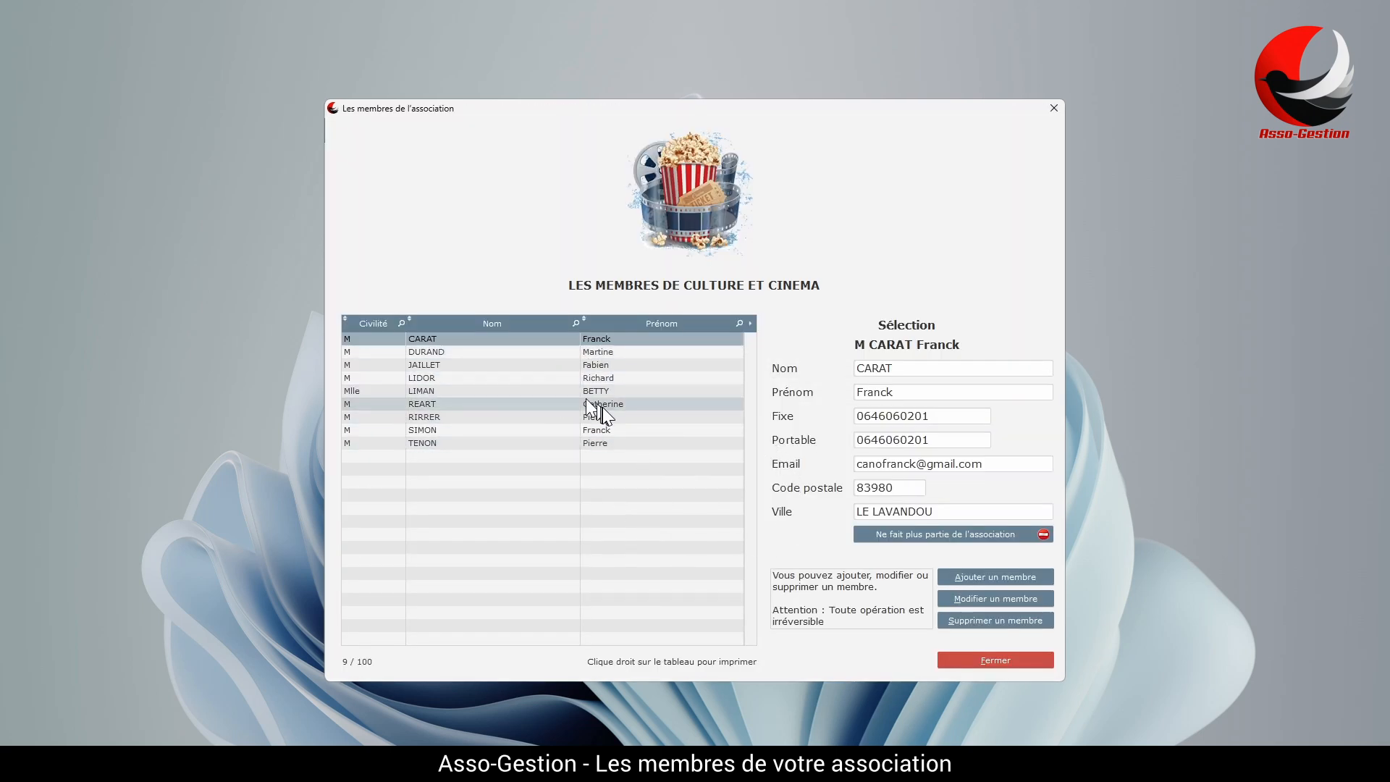
left_click(619, 391)
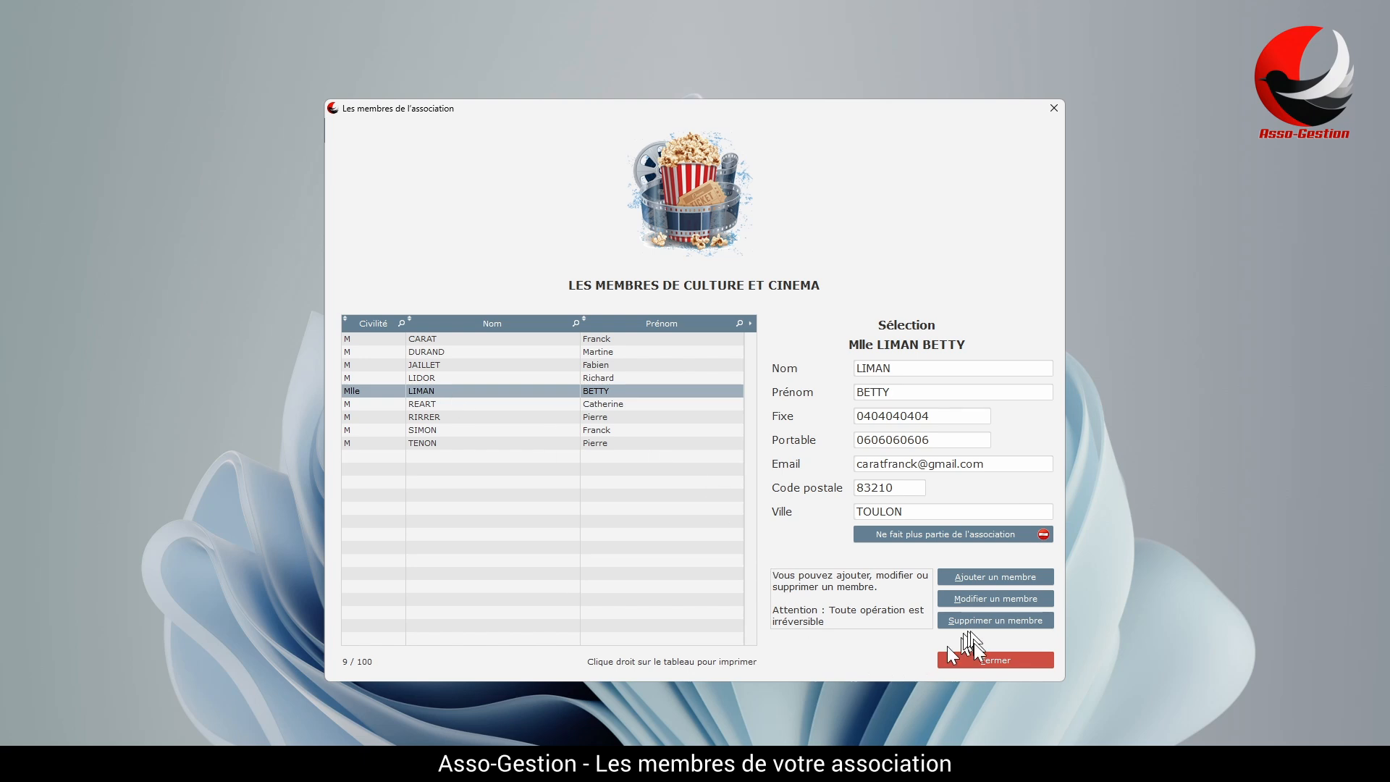
left_click(988, 620)
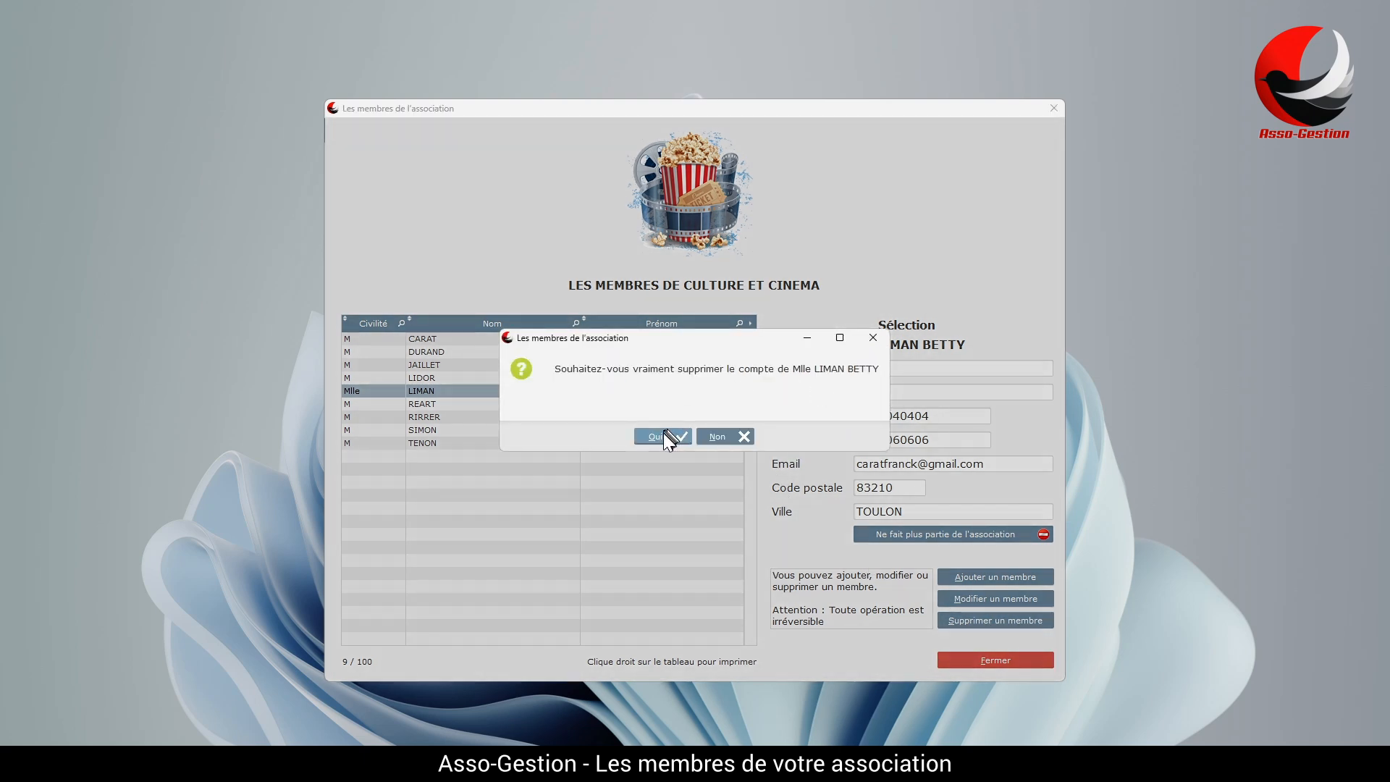
left_click(656, 435)
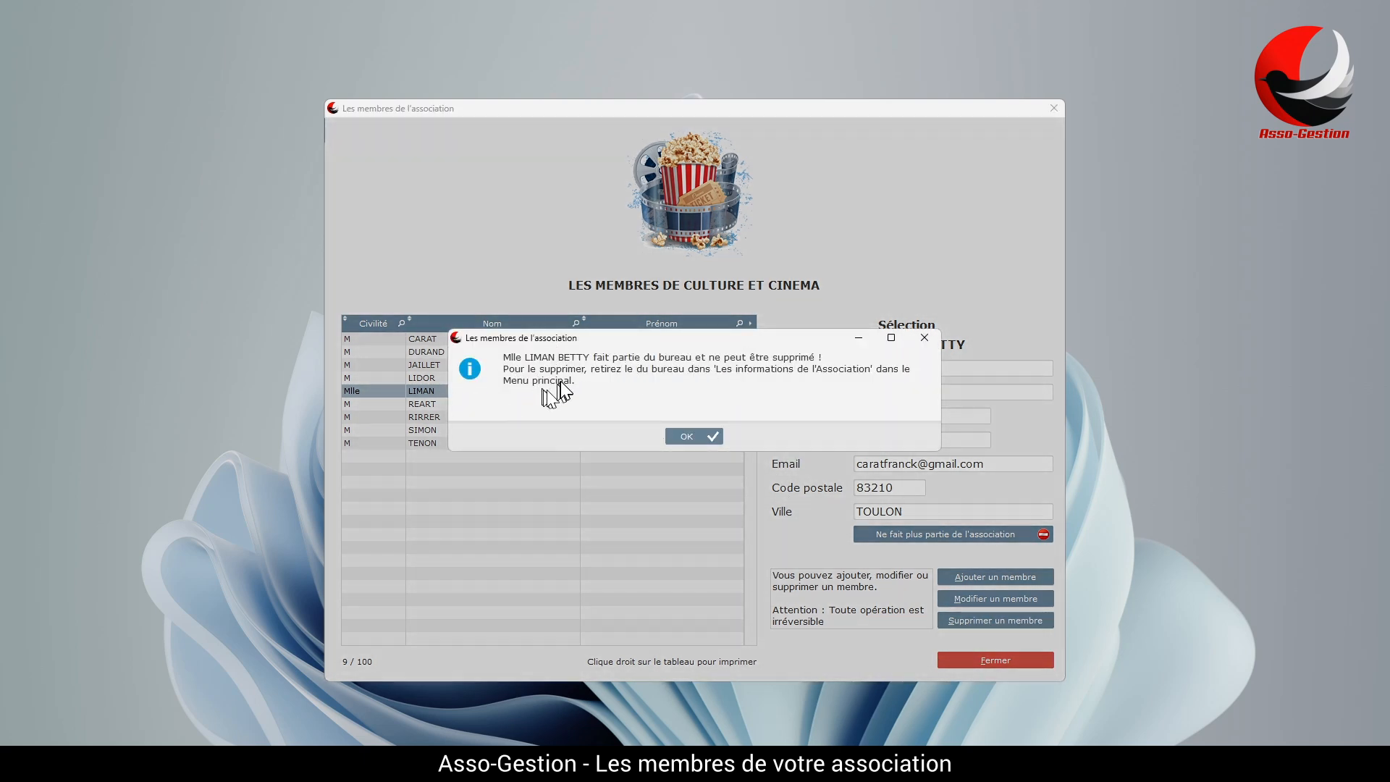
left_click(698, 436)
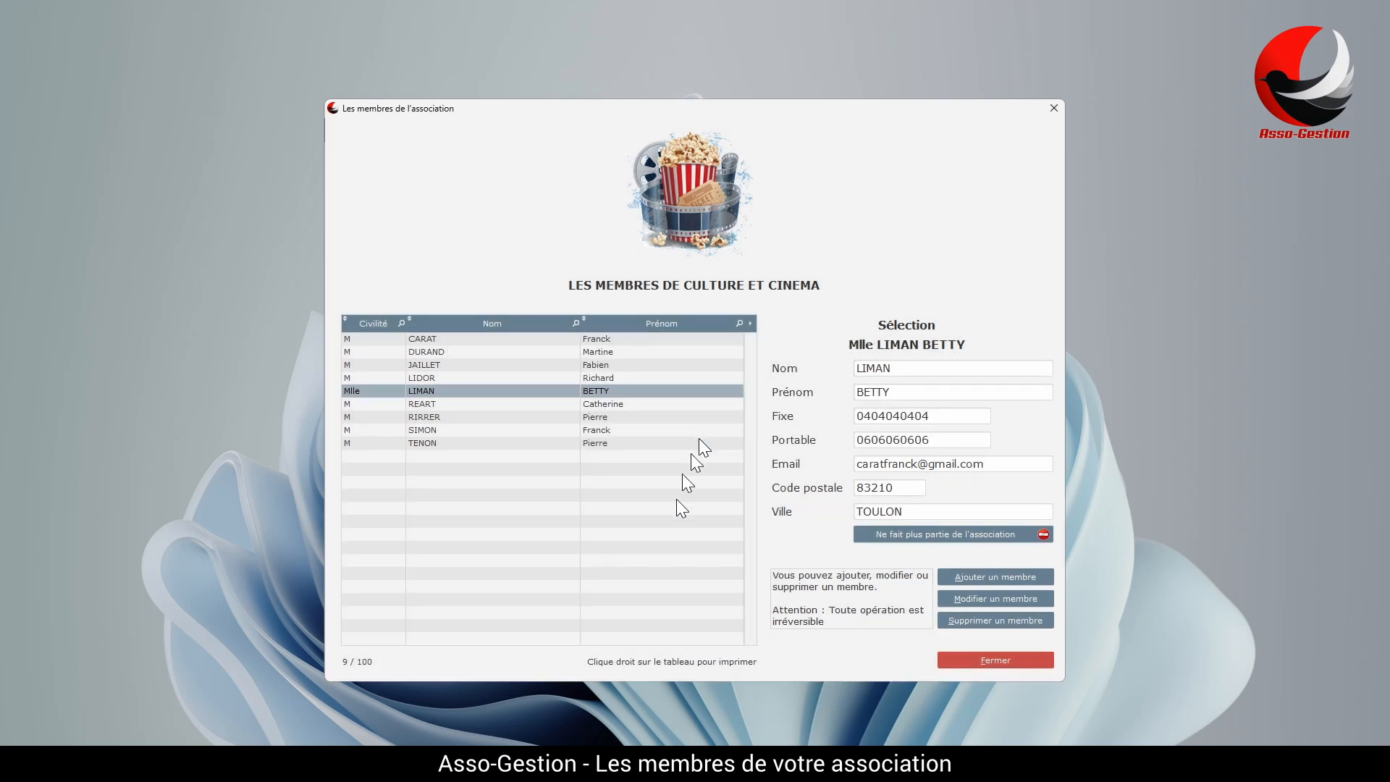
left_click(996, 660)
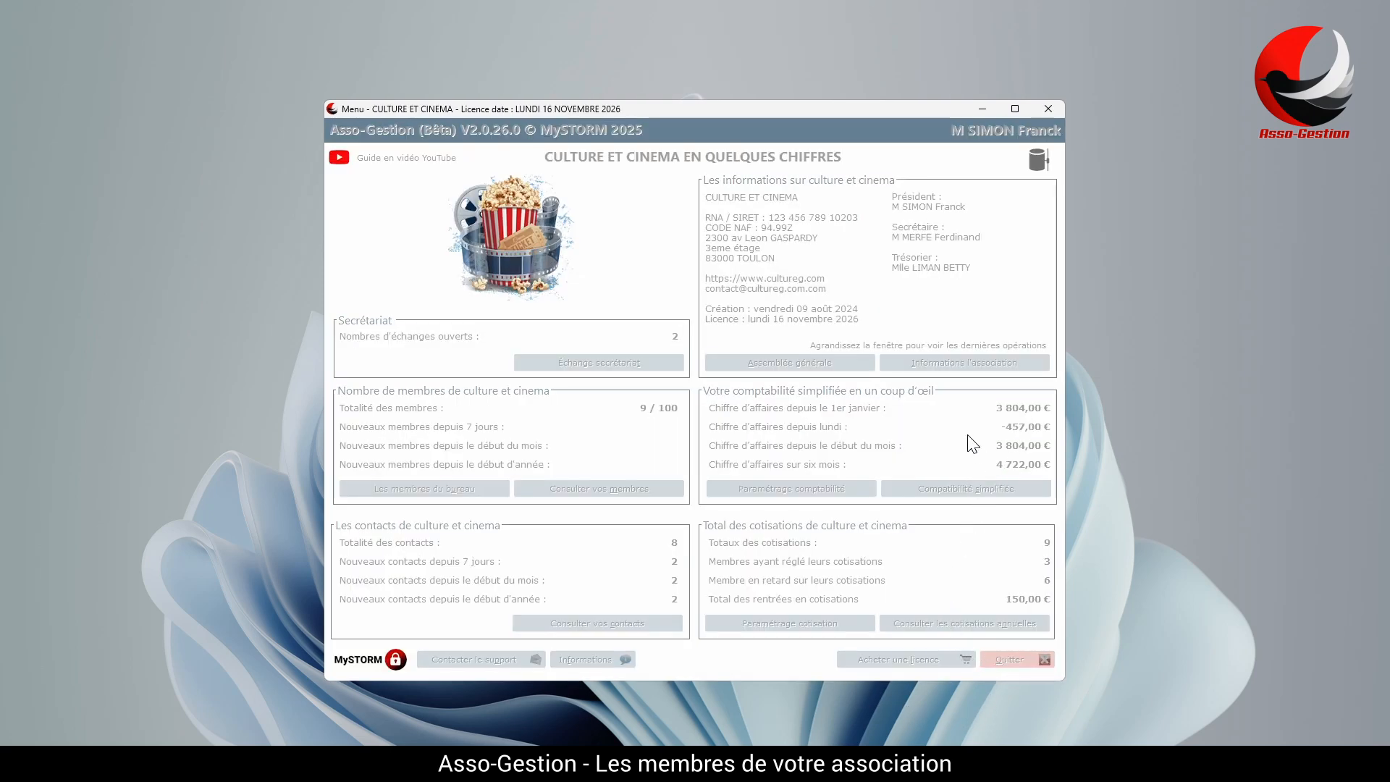
Remove the current treasurer in the association's information settings.
left_click(968, 363)
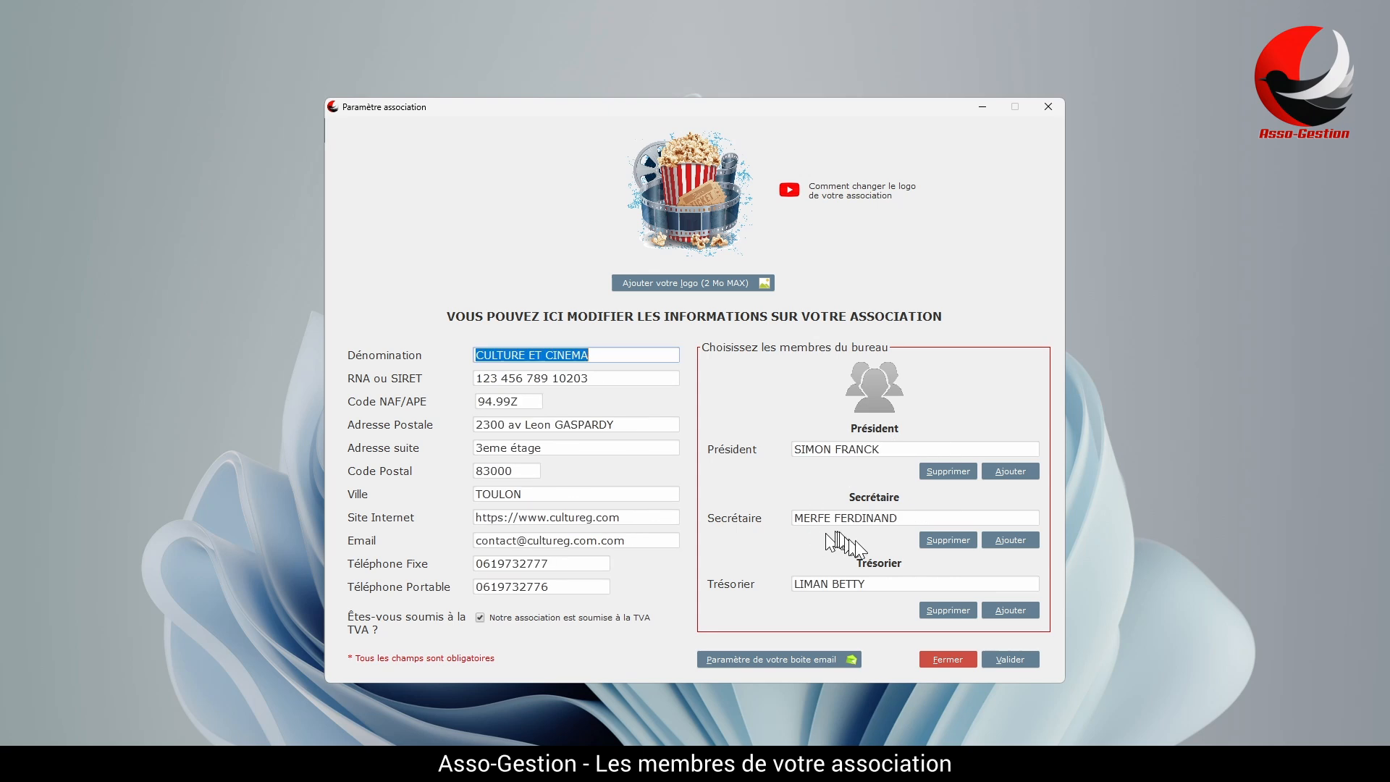
left_click(947, 609)
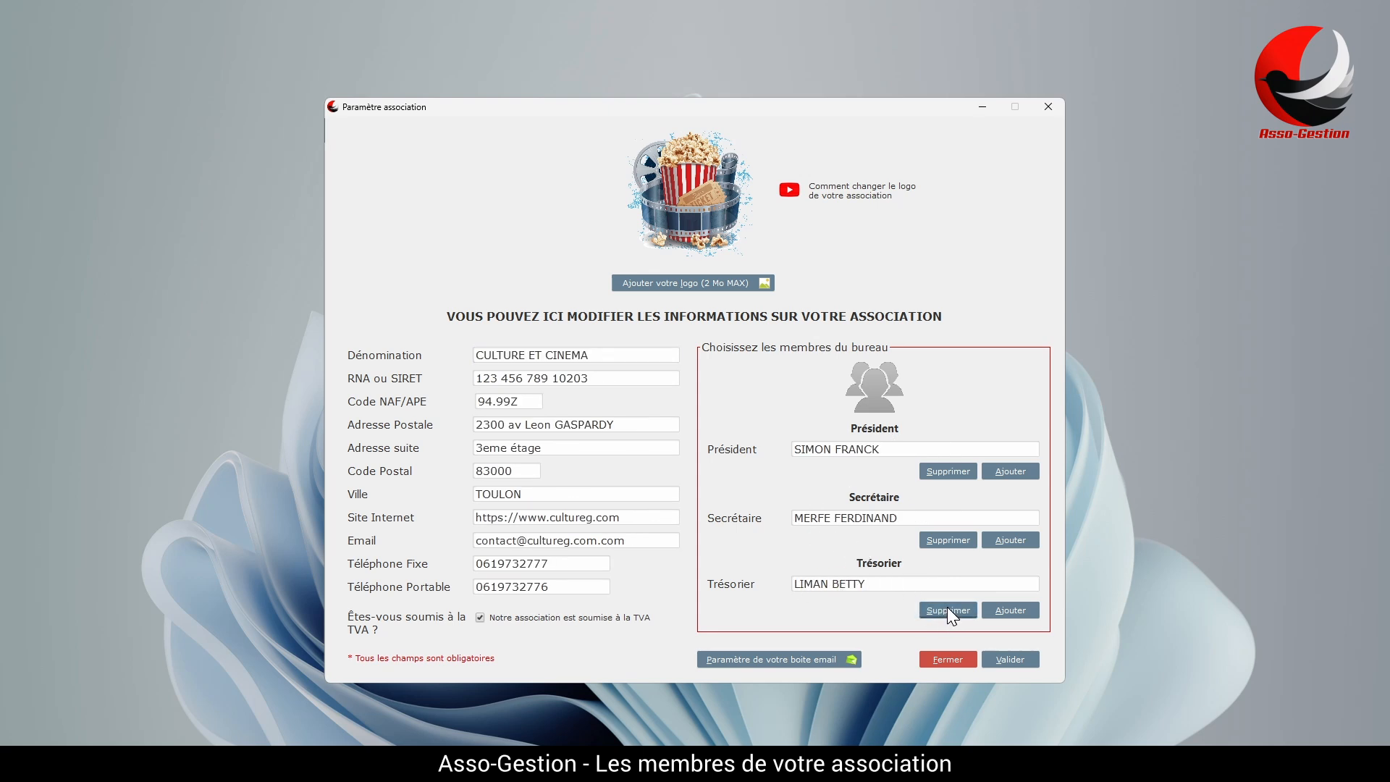
left_click(697, 440)
Choose another member as the new treasurer and save the association record.
left_click(1002, 612)
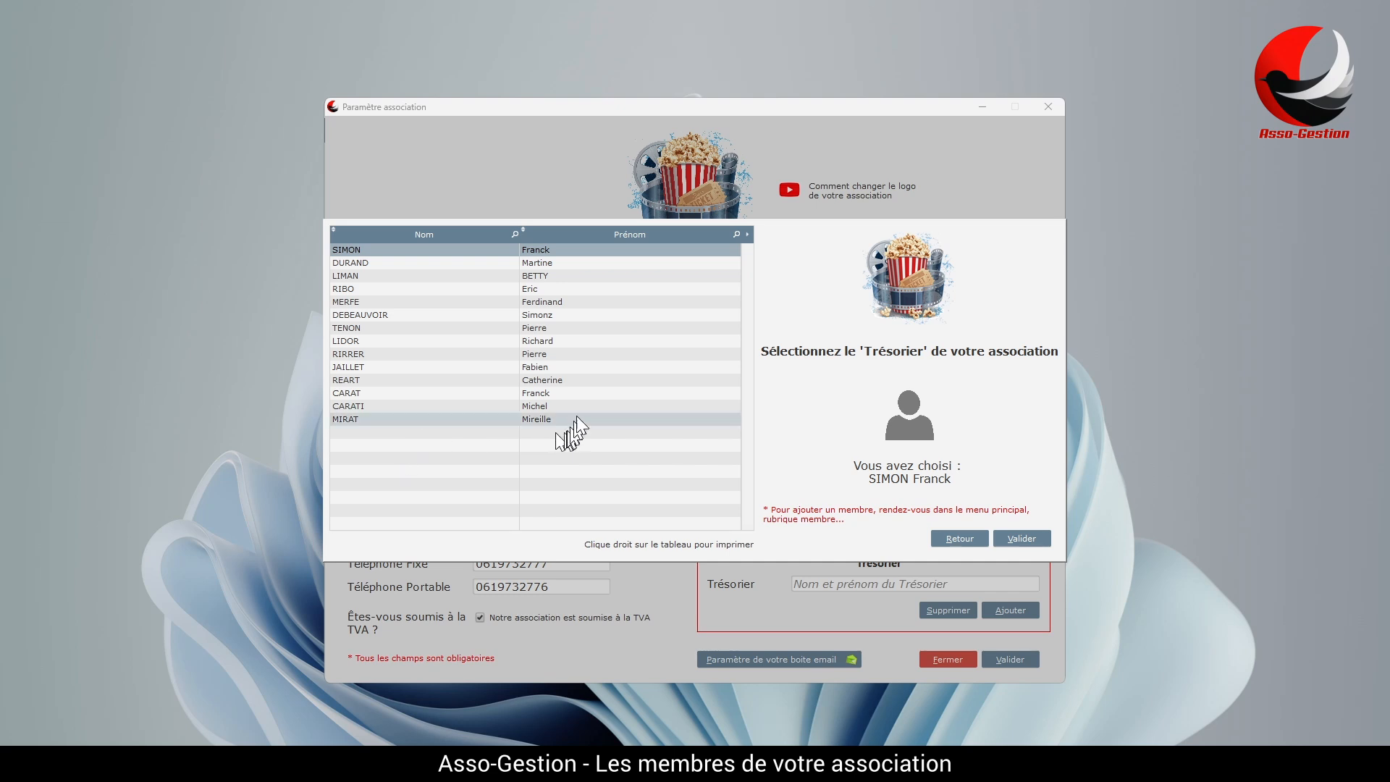
left_click(560, 276)
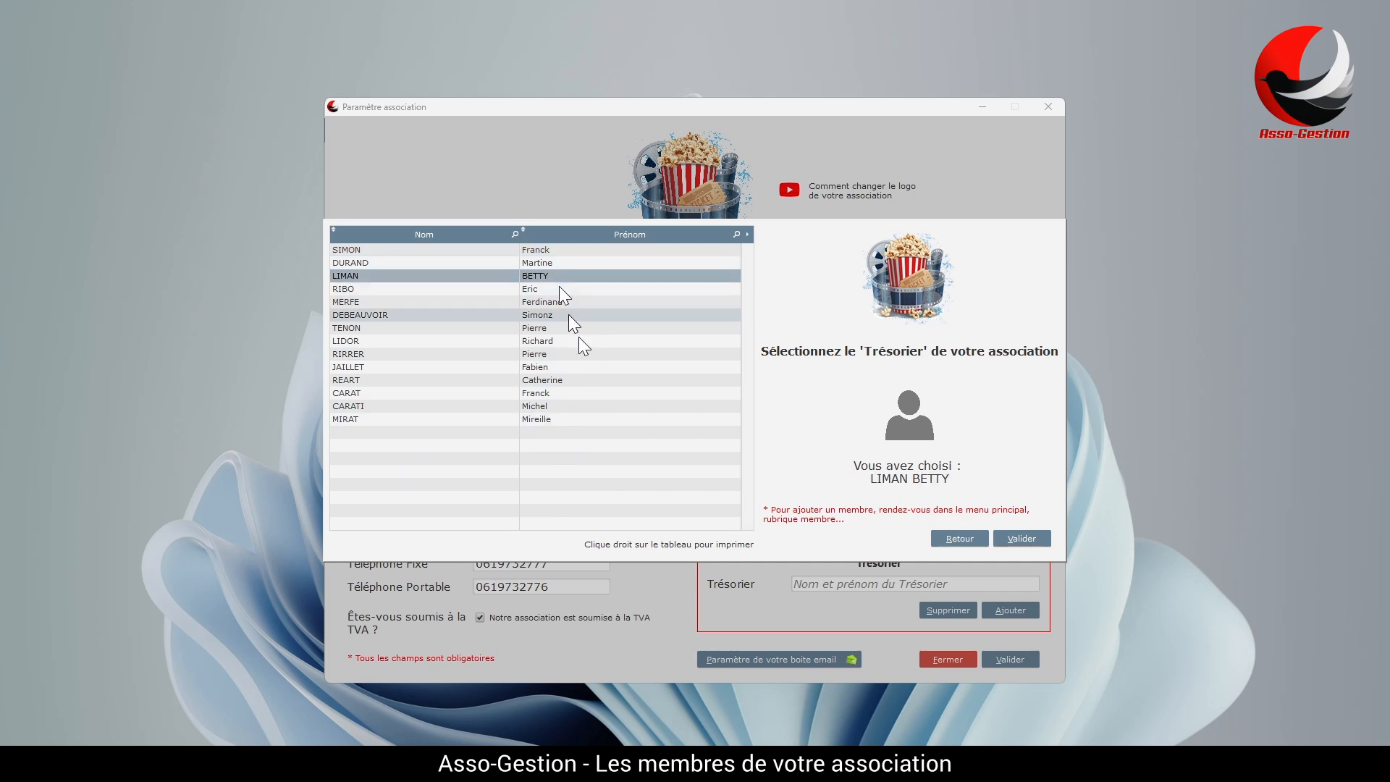
left_click(1029, 539)
left_click(1006, 665)
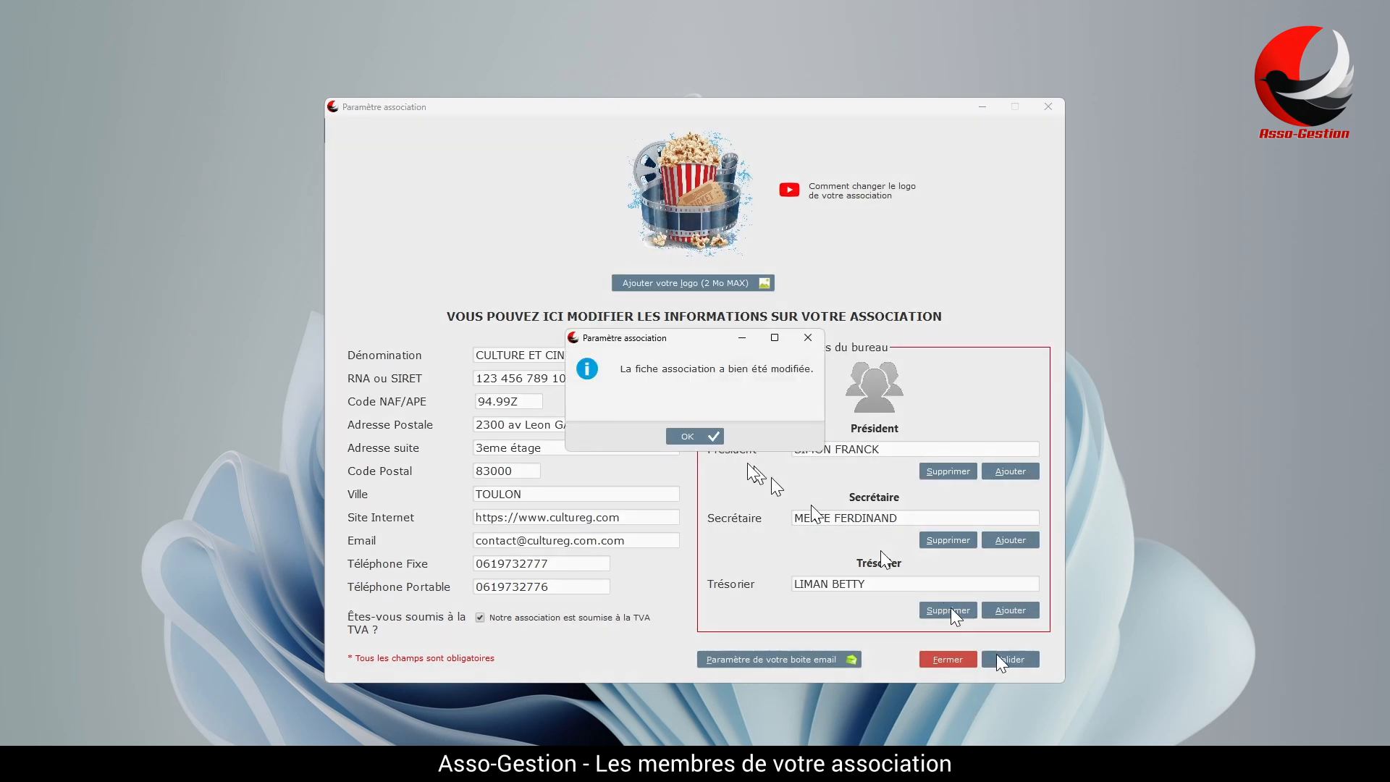
left_click(694, 438)
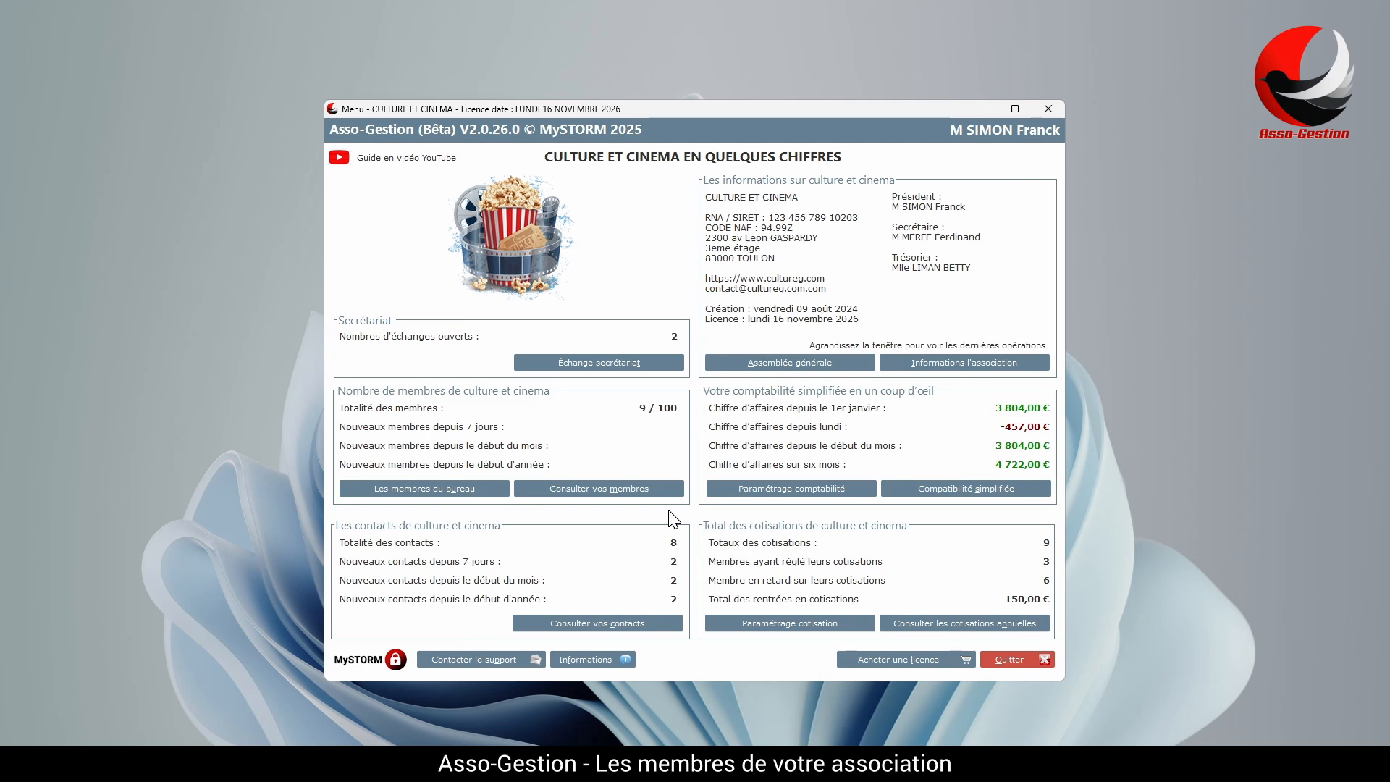
left_click(478, 654)
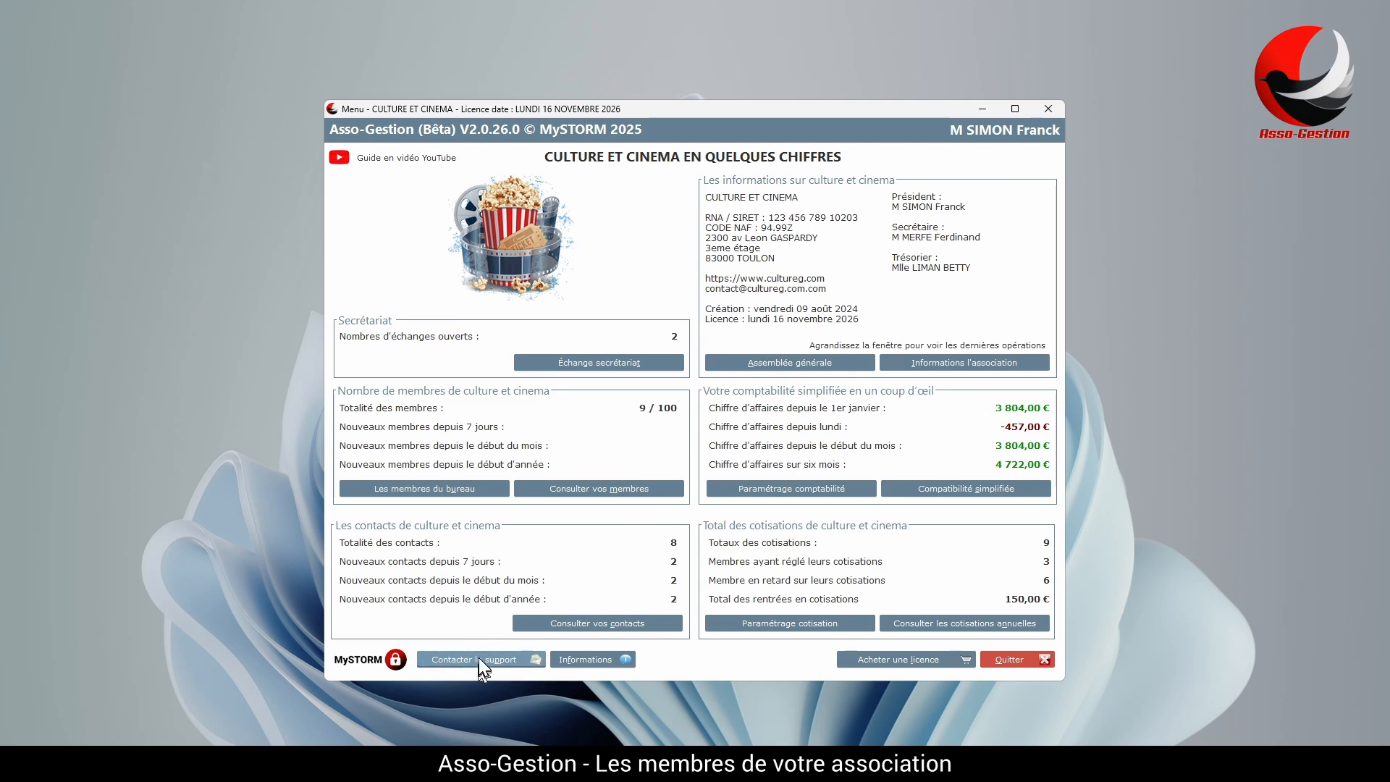
left_click(682, 285)
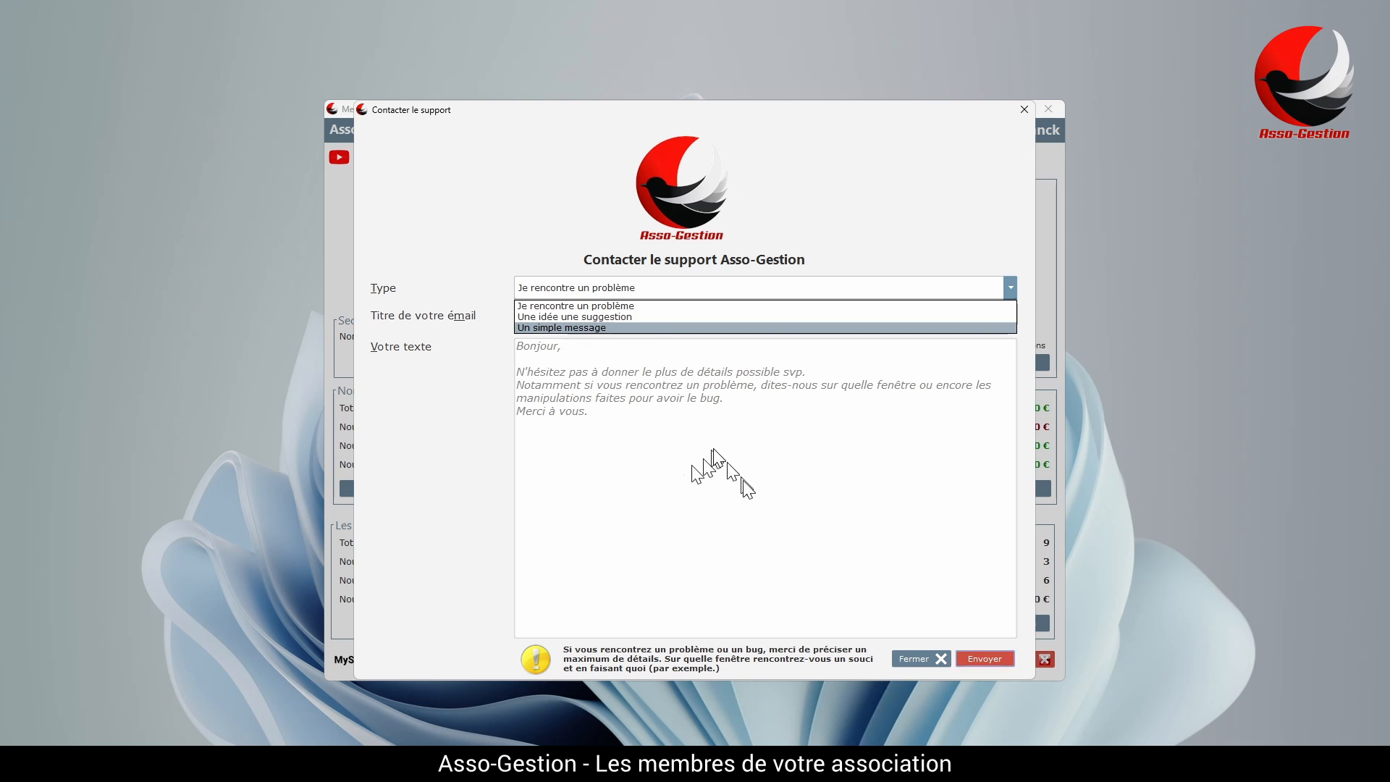
left_click(916, 660)
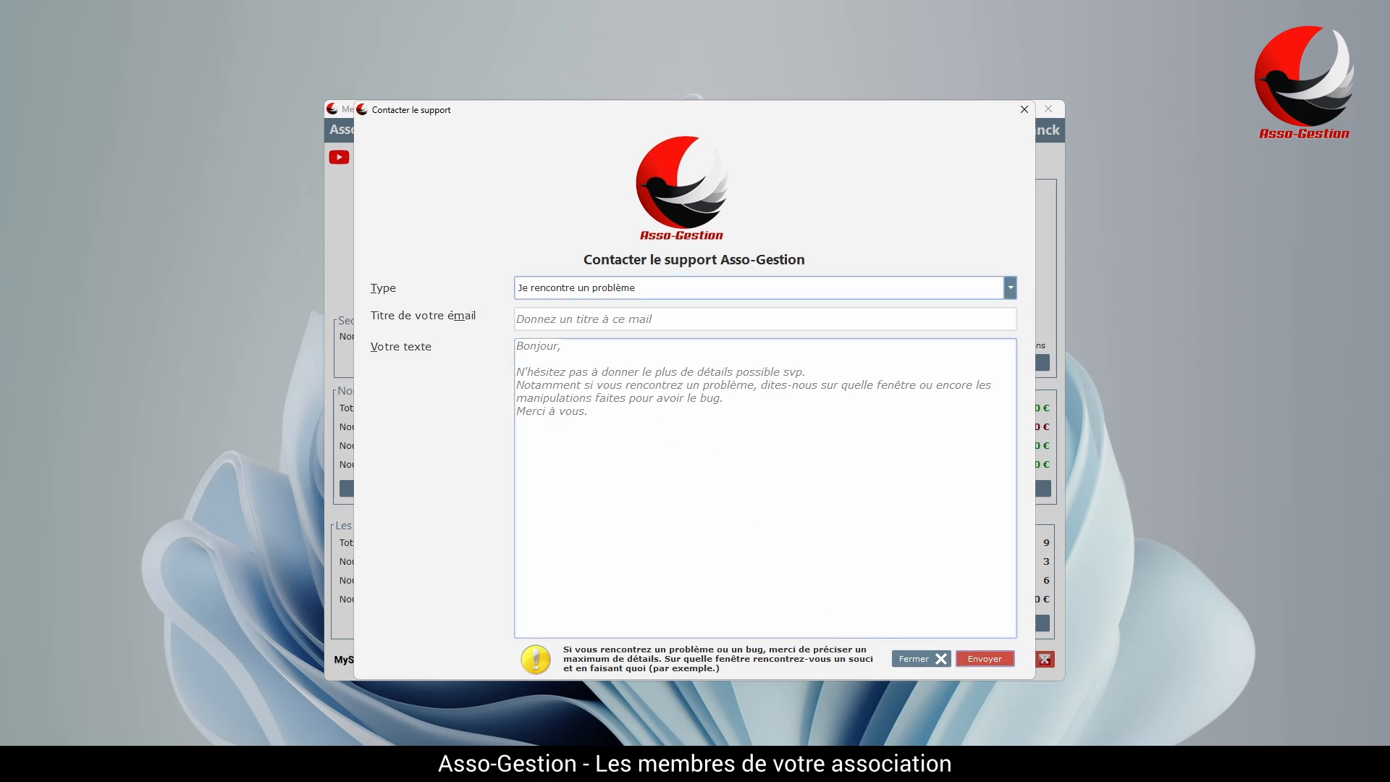
left_click(916, 660)
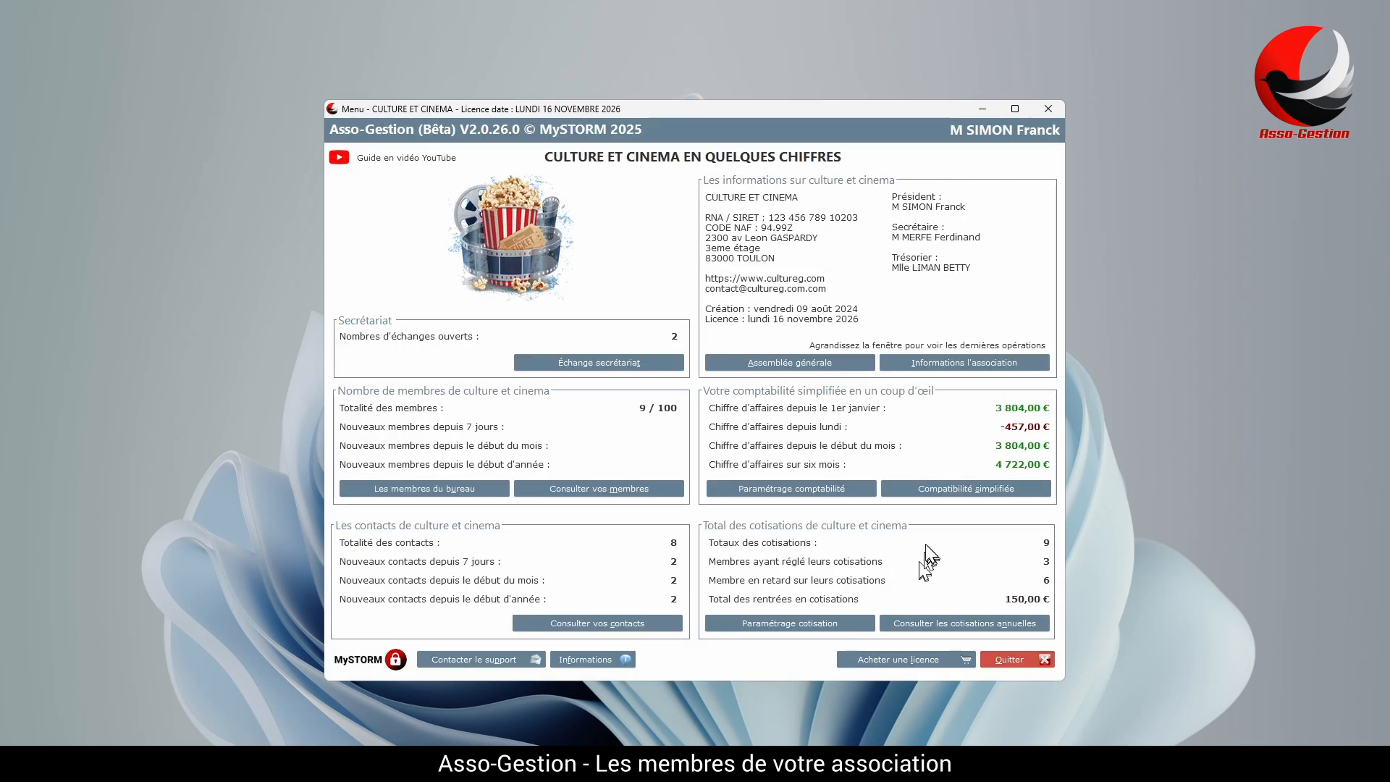